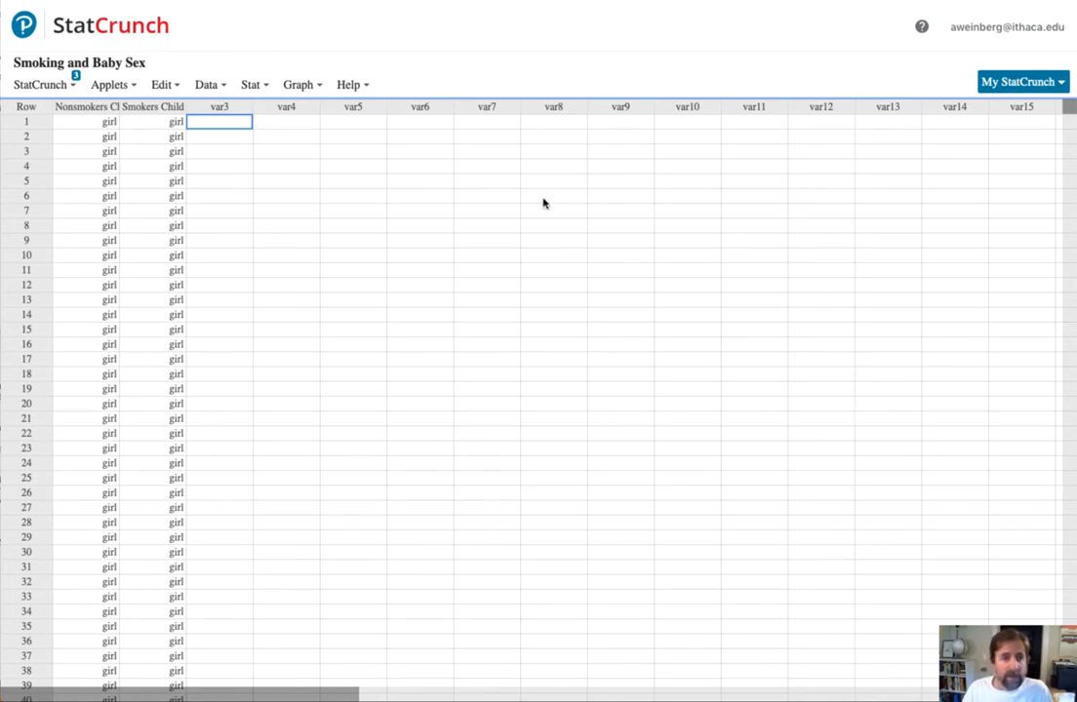
- Compute frequency tables for the Nonsmokers Child and Smokers Child columns and compare their counts and relative frequencies
click(252, 85)
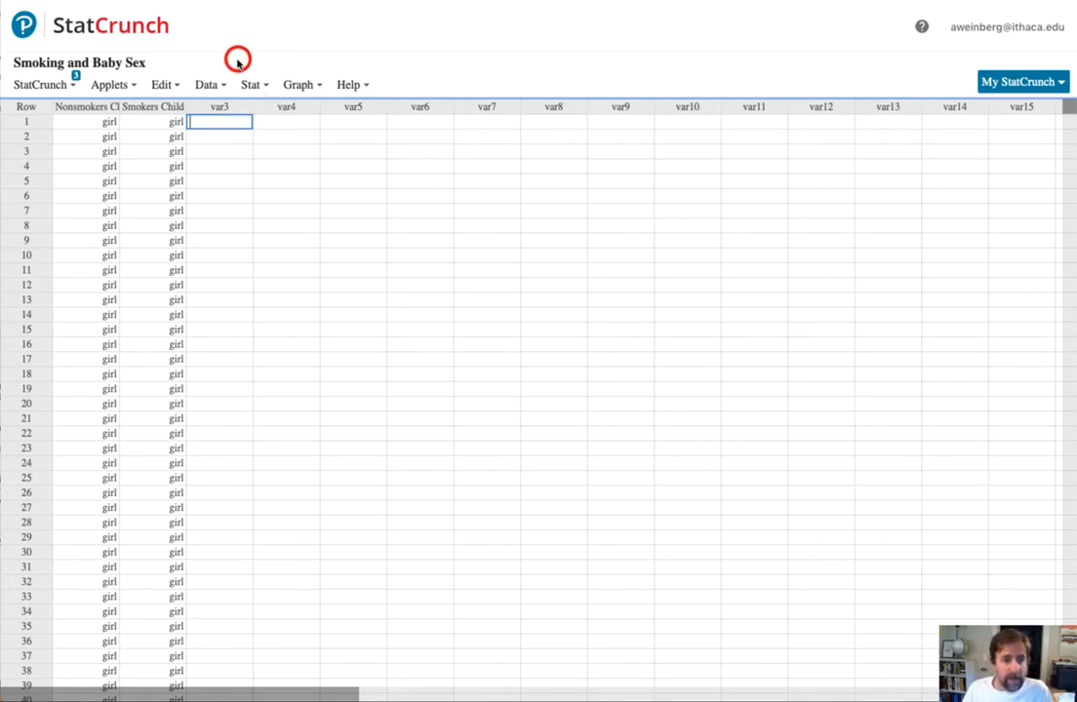
mouse_move(266, 146)
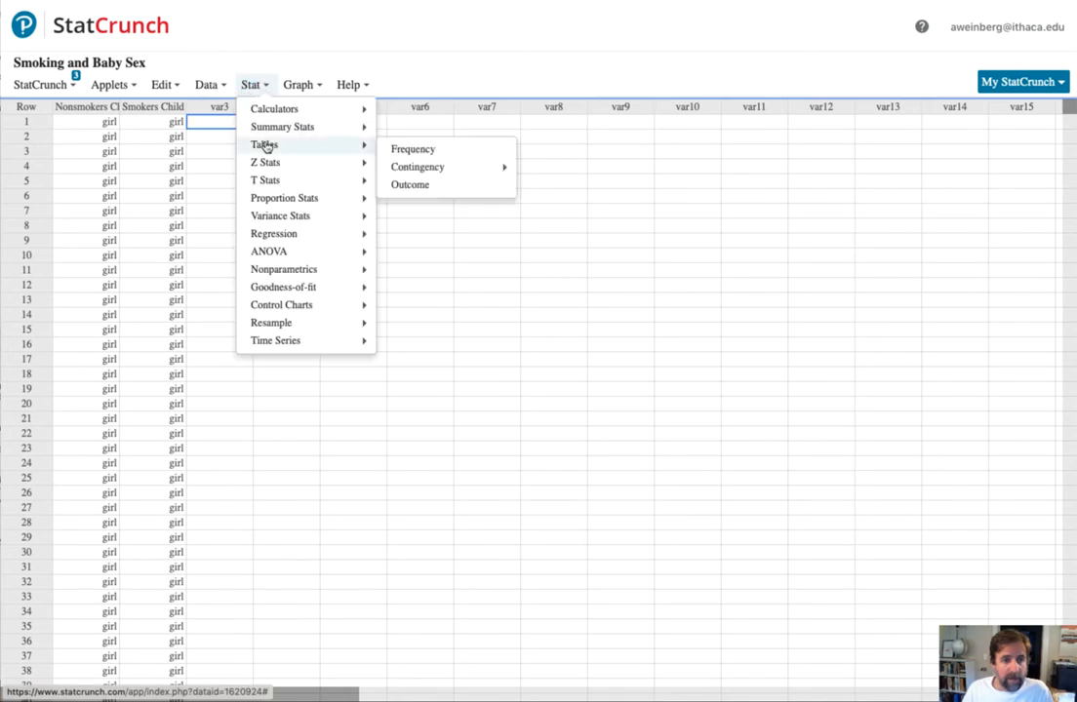
click(441, 151)
click(432, 161)
shift+click(429, 174)
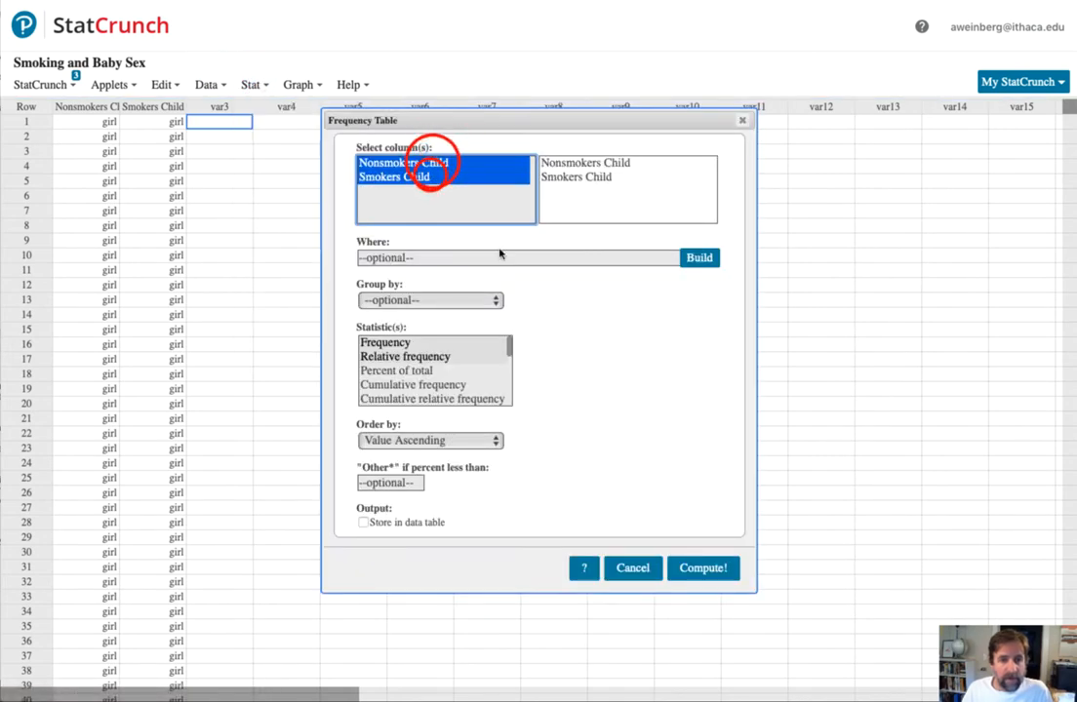
click(699, 568)
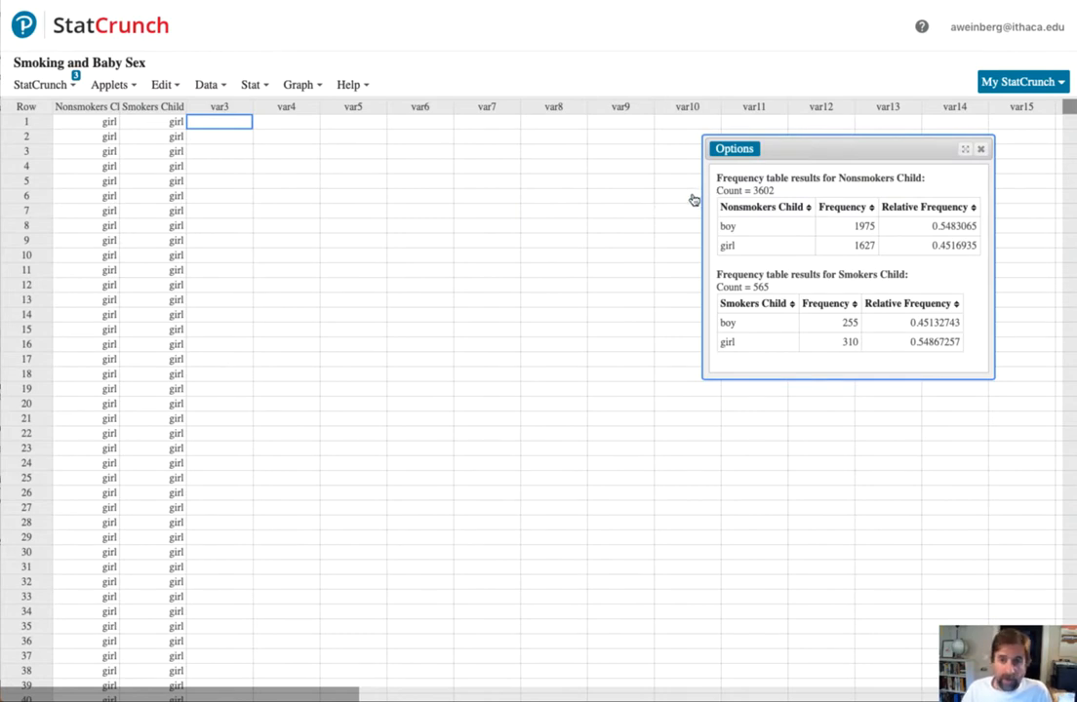
double_click(761, 288)
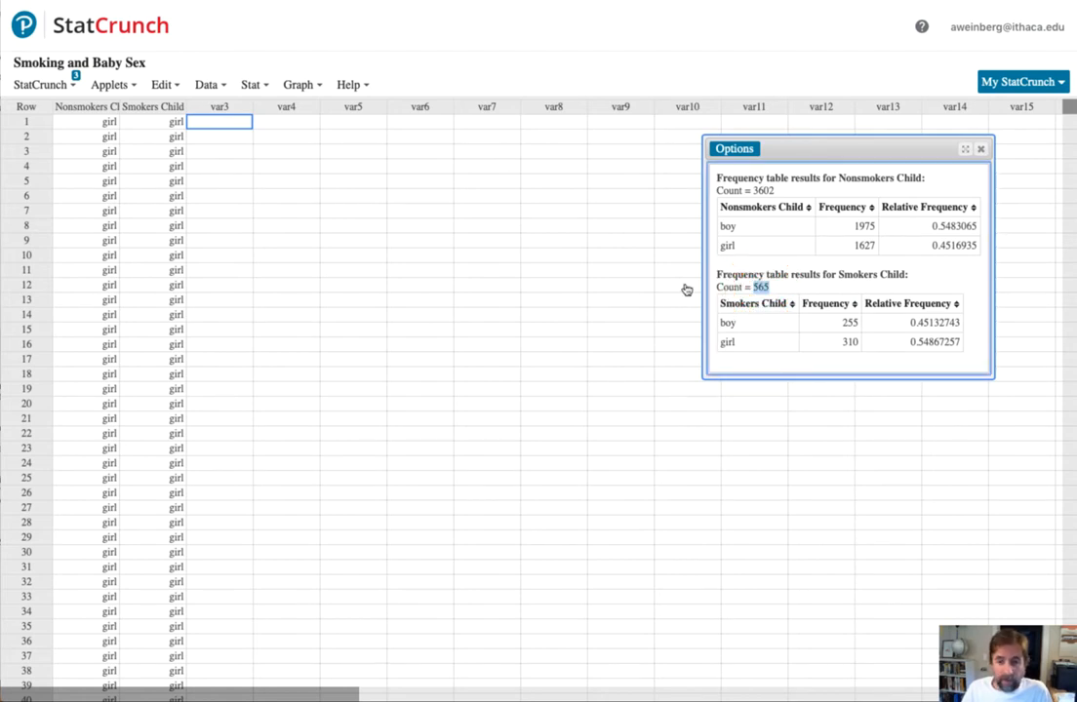
double_click(777, 285)
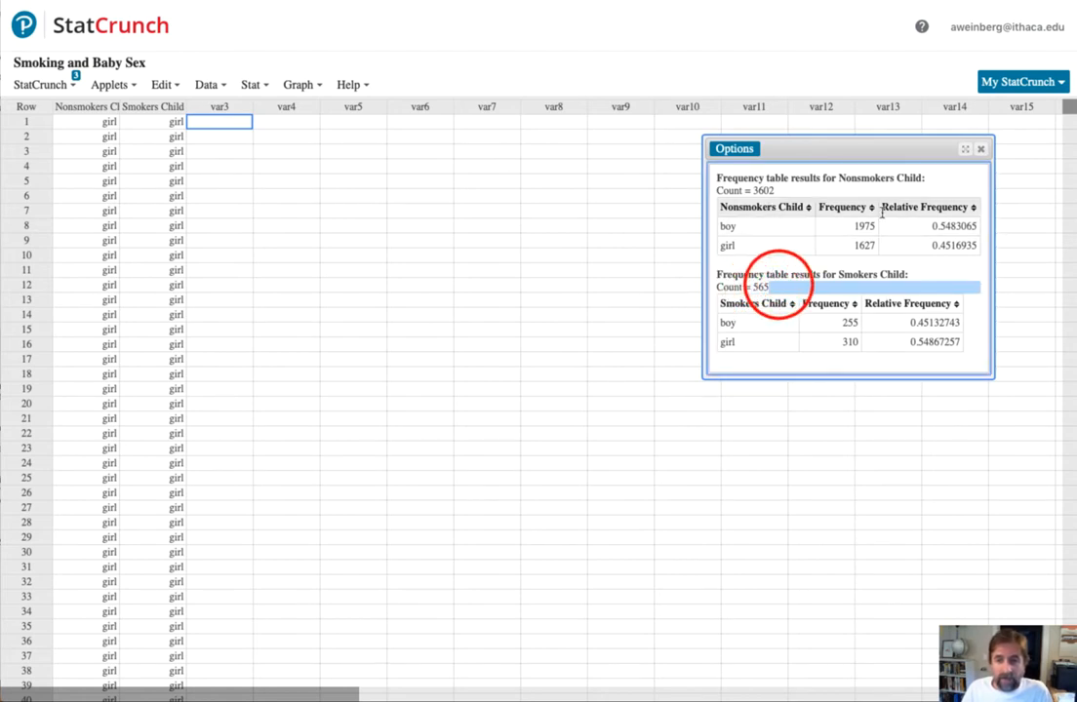
mouse_move(941, 225)
mouse_down()
mouse_move(952, 227)
mouse_move(947, 246)
mouse_up()
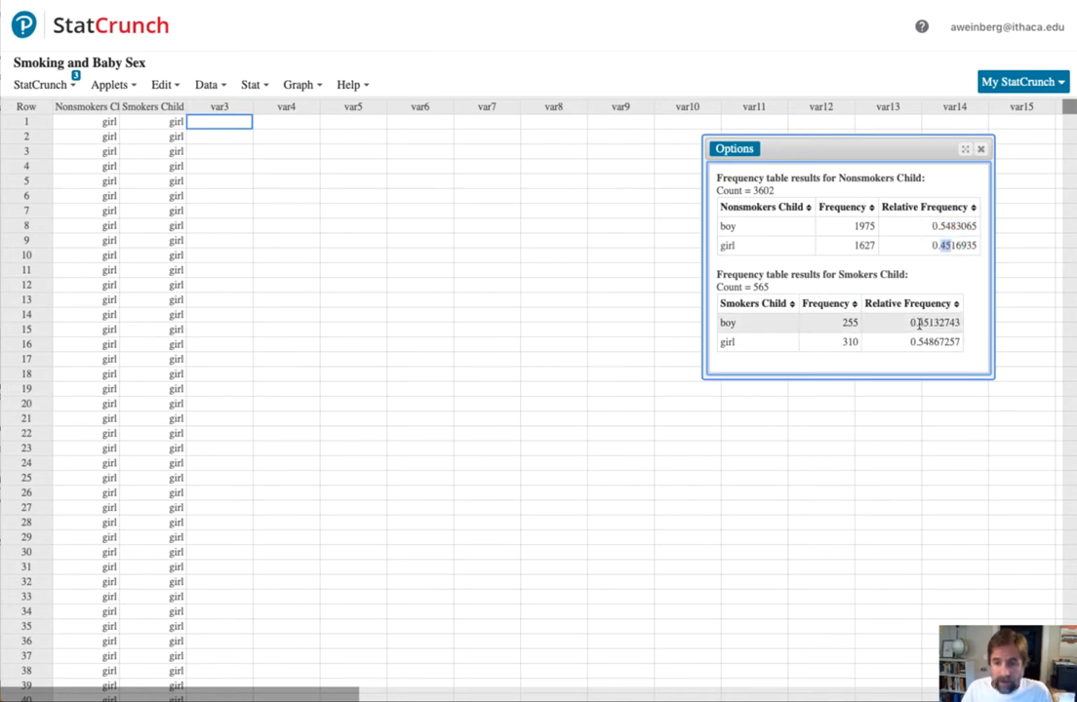
drag(915, 323, 928, 343)
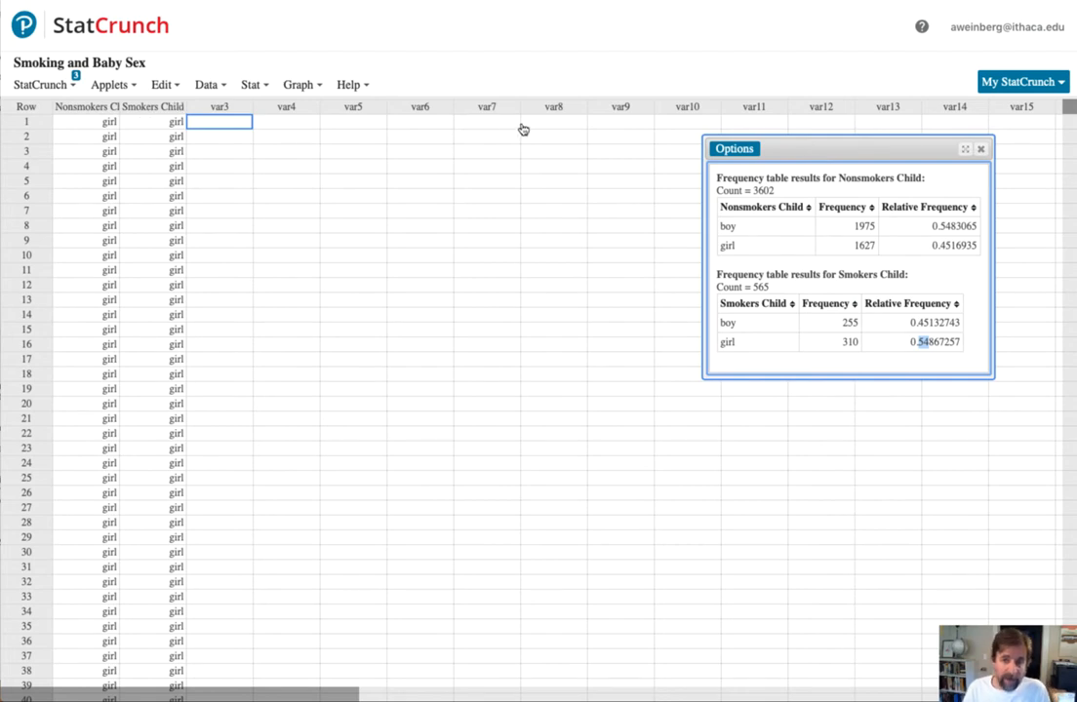
- Stack the Nonsmokers Child and Smokers Child columns into new label and value columns in the current data table
click(209, 86)
mouse_move(240, 291)
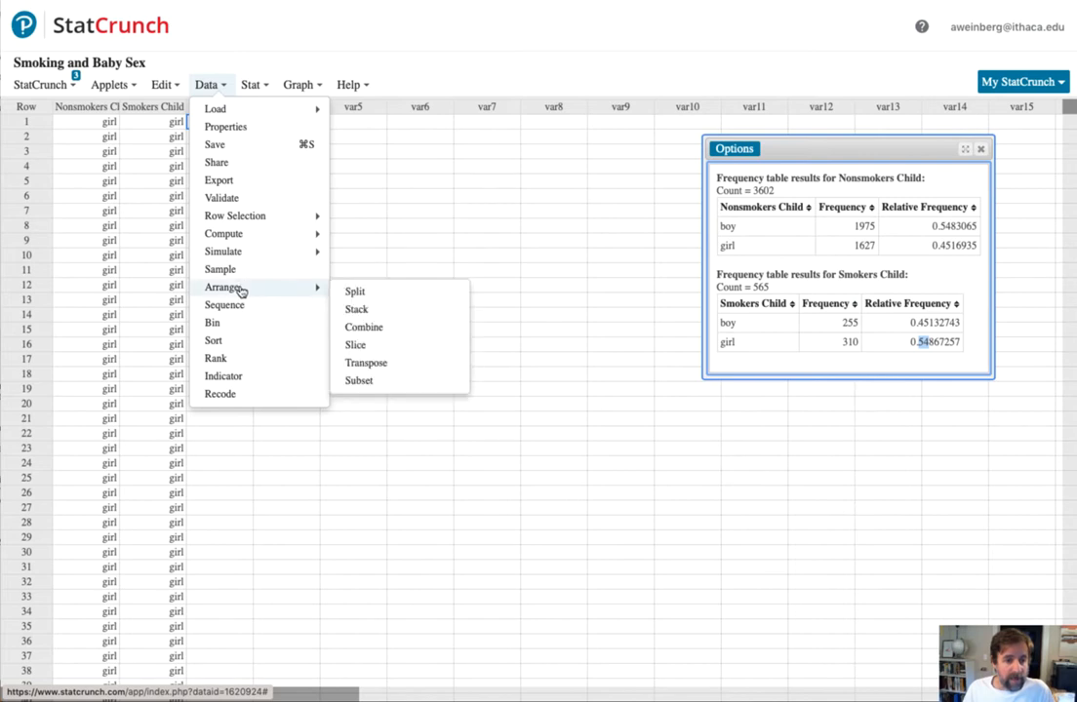
click(357, 310)
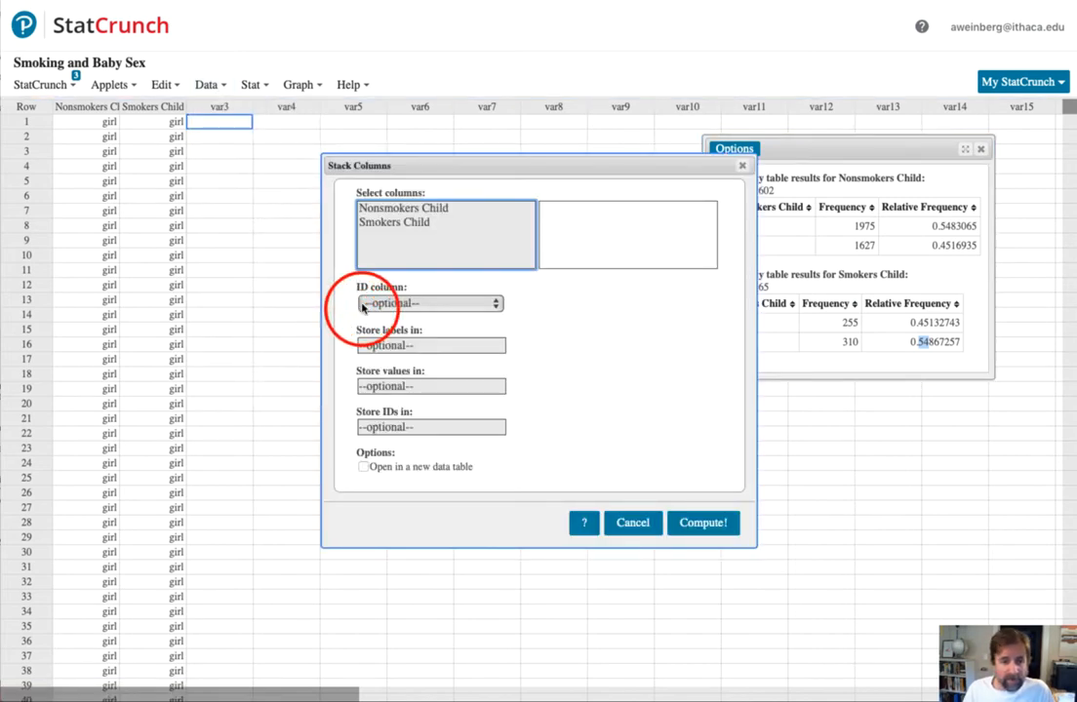
click(695, 524)
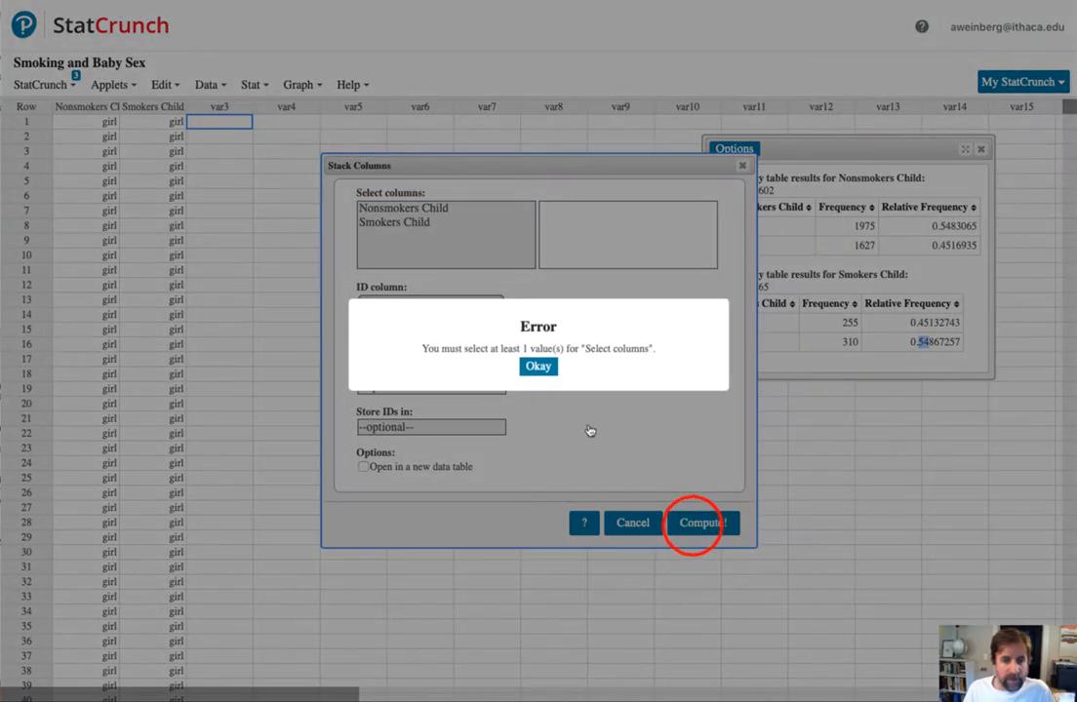
click(539, 363)
mouse_move(441, 209)
mouse_down()
mouse_move(450, 211)
mouse_move(441, 223)
mouse_up()
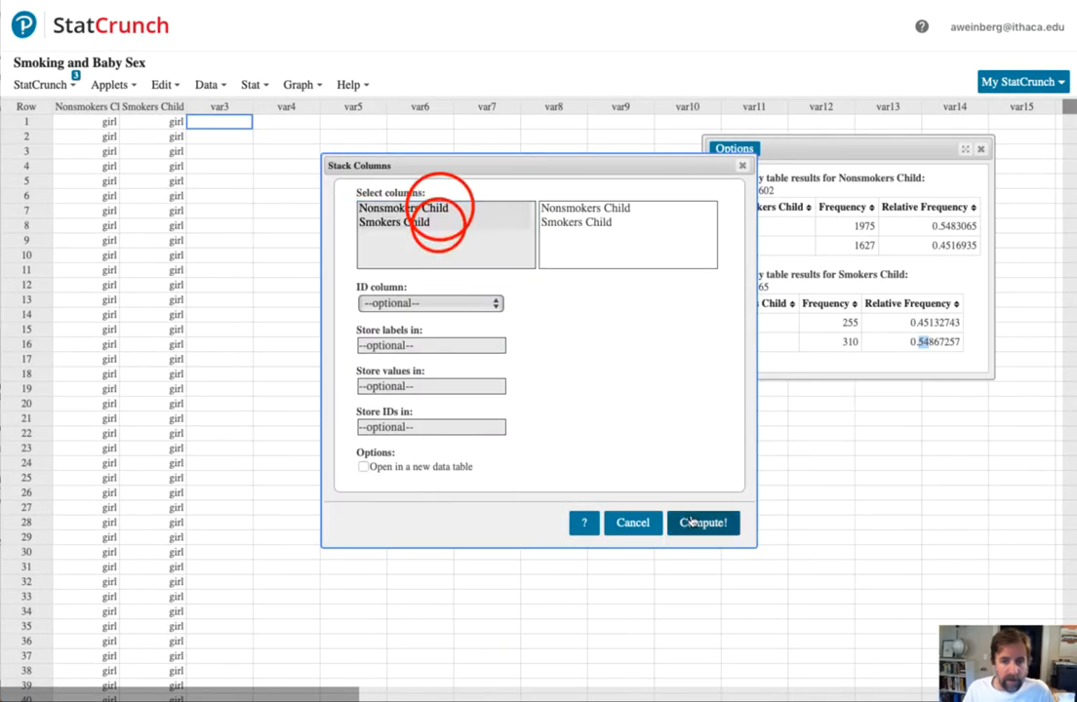
click(692, 519)
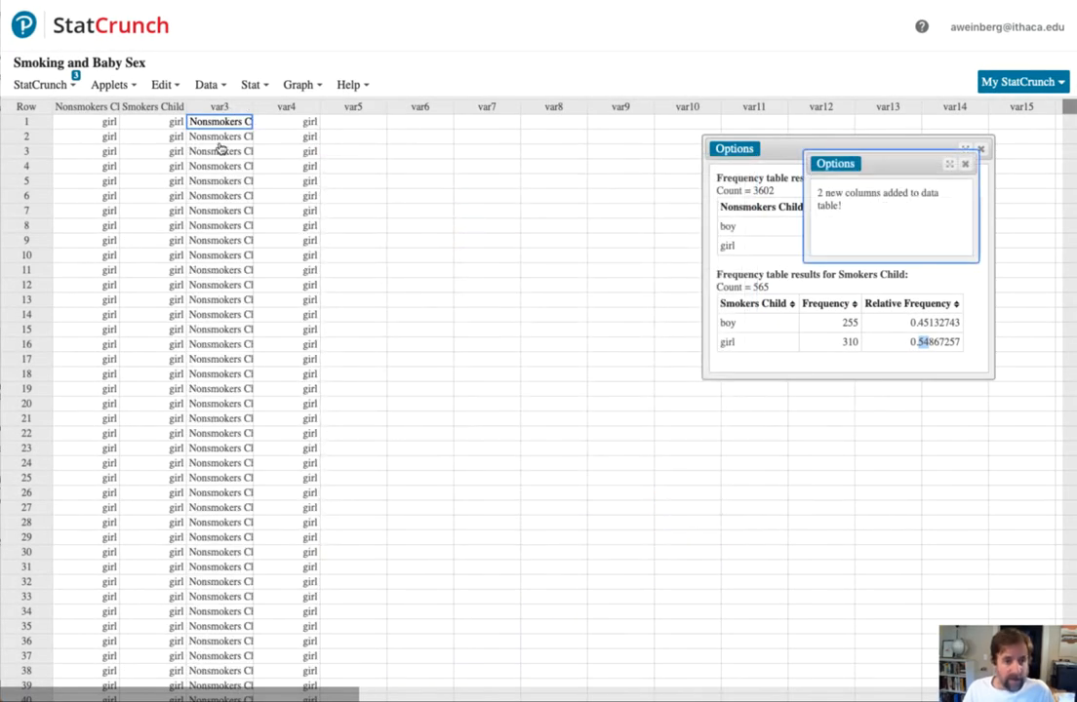
click(206, 84)
mouse_move(221, 114)
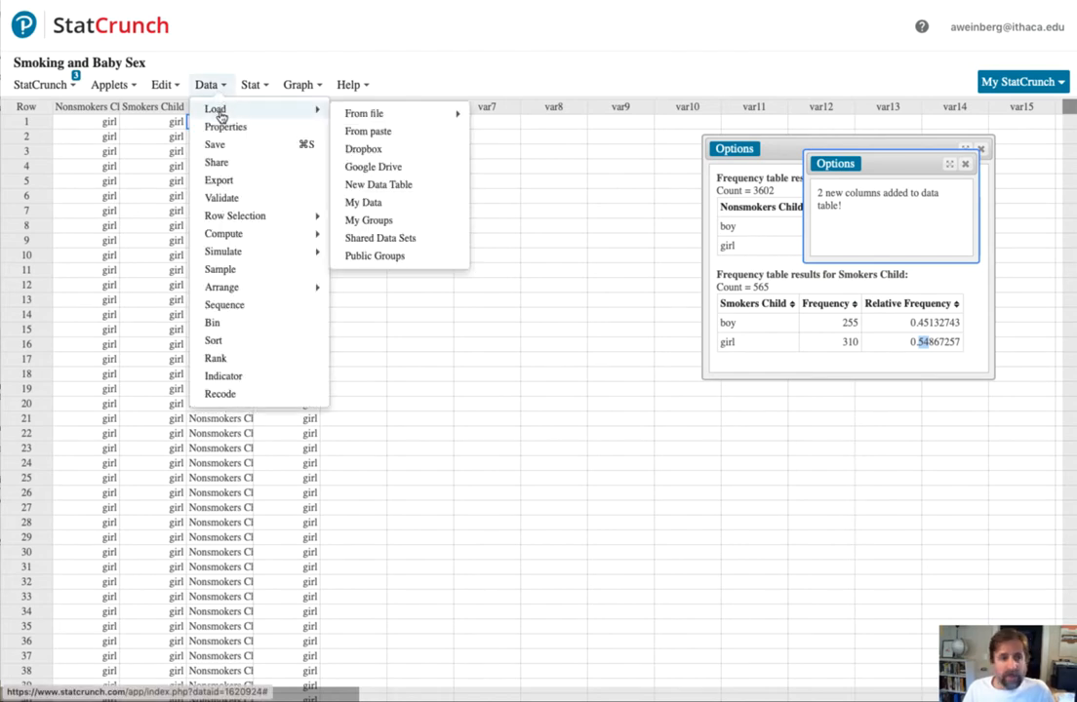
click(434, 318)
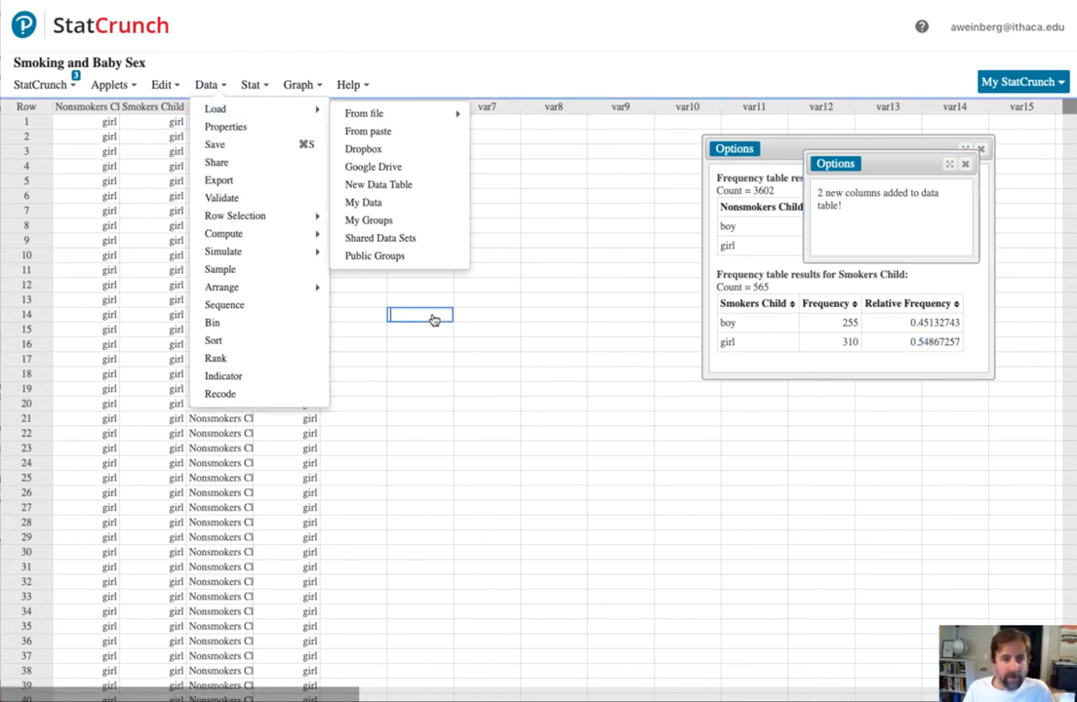
click(434, 318)
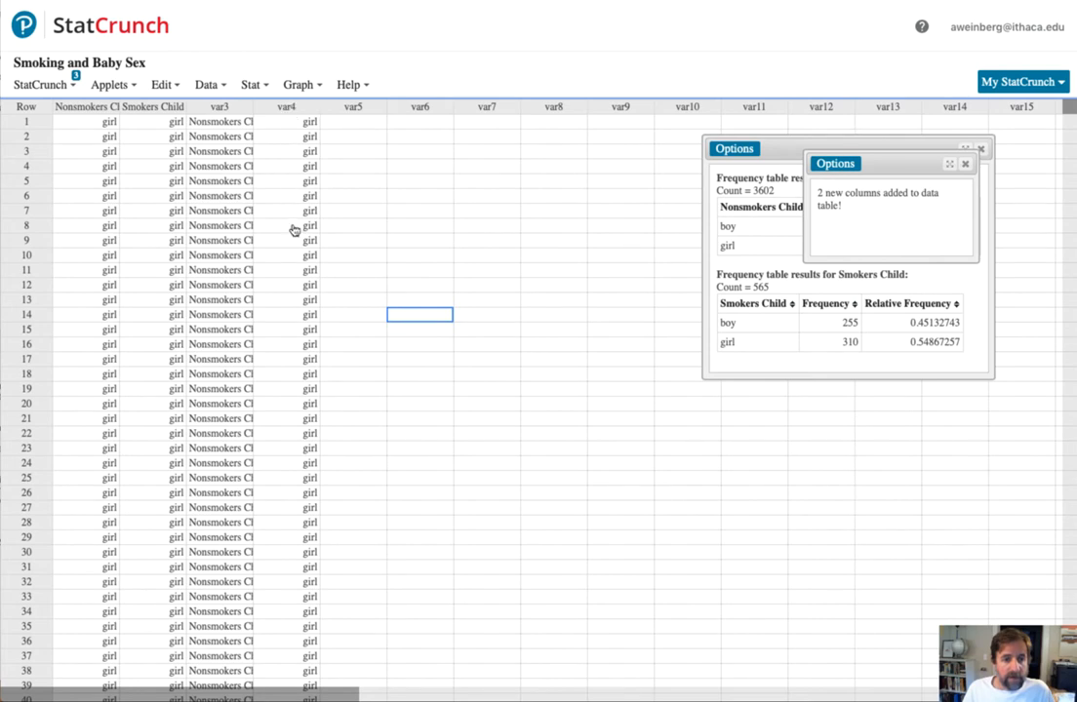
- Rename the stacked values column var4 as Model and dismiss the stacking result window
click(286, 108)
text(Mo)
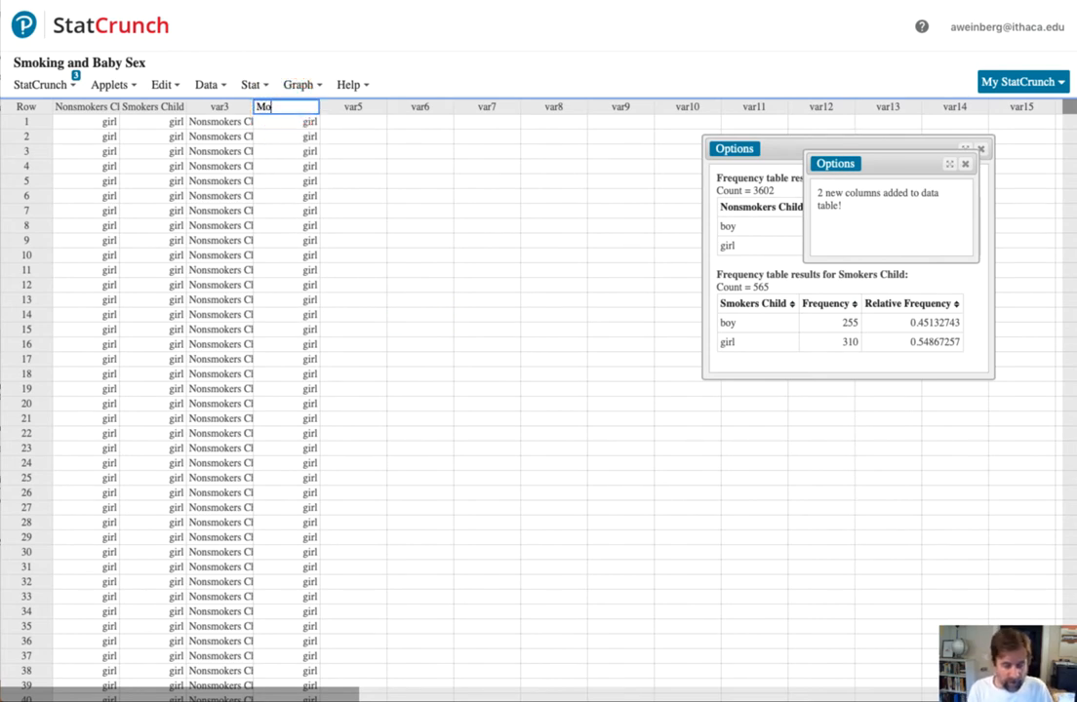
text(del)
key(Return)
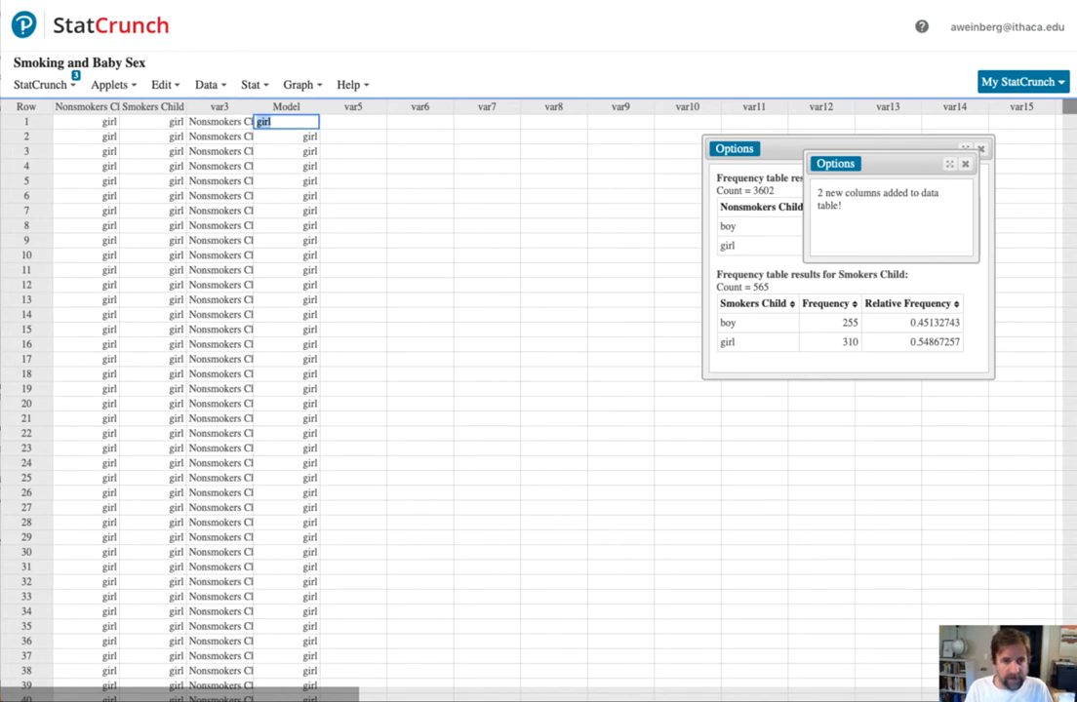
click(356, 121)
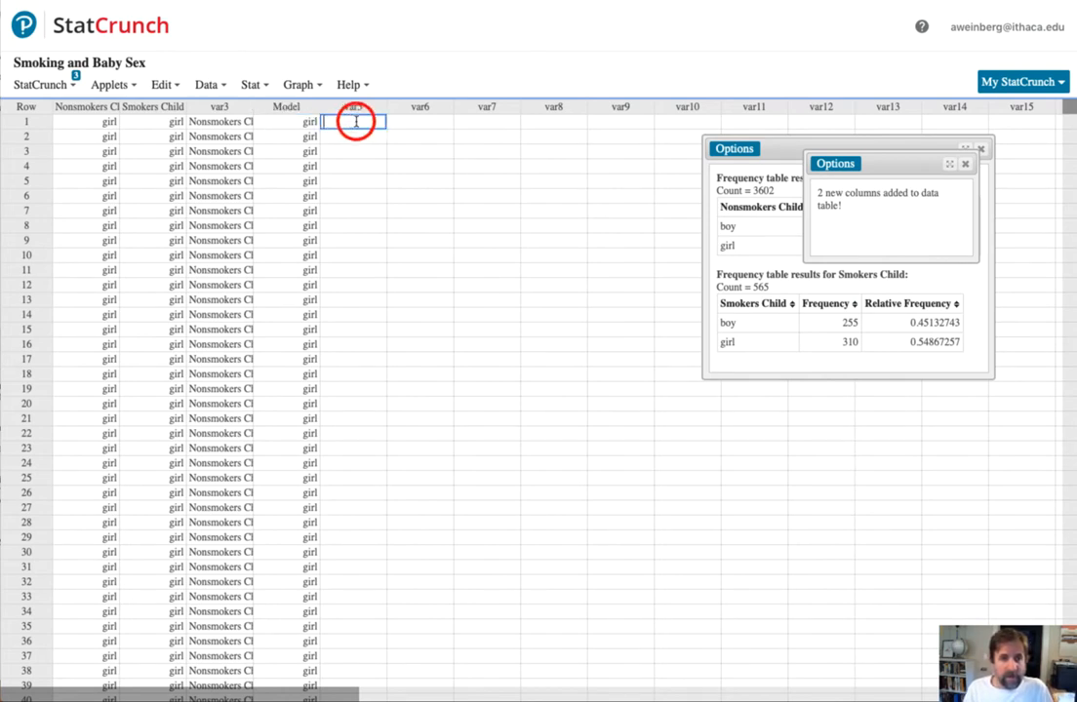
click(964, 167)
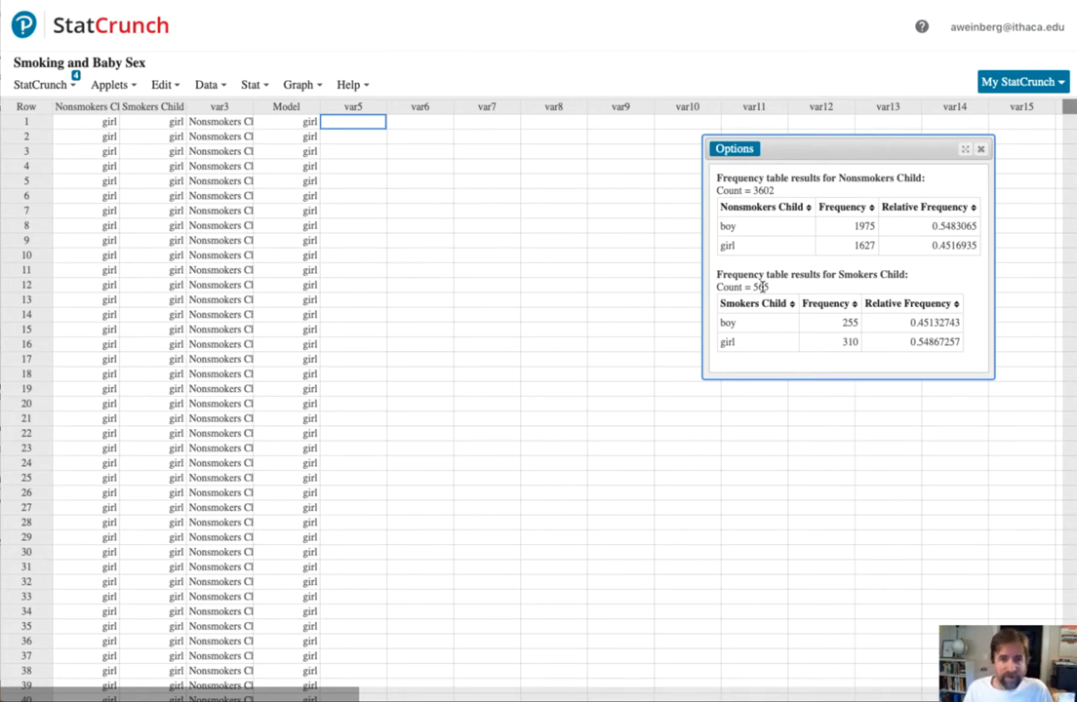
- Set up sampling of the Model column with sample size 3602, 10000 samples, and sampling with replacement
click(209, 86)
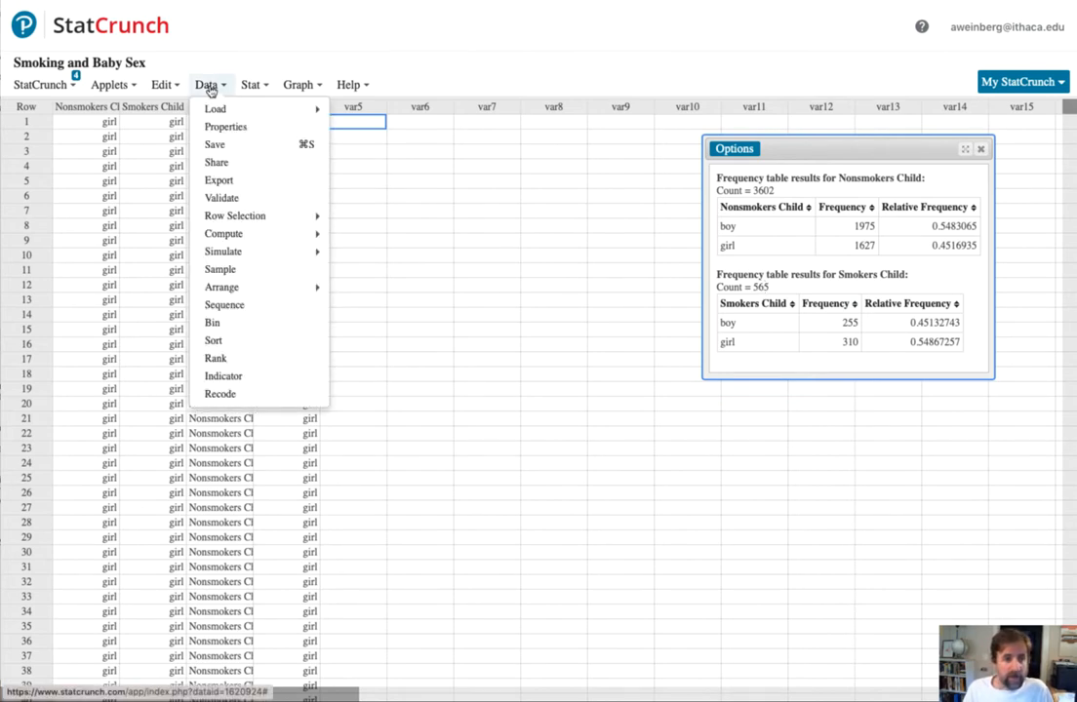
click(226, 267)
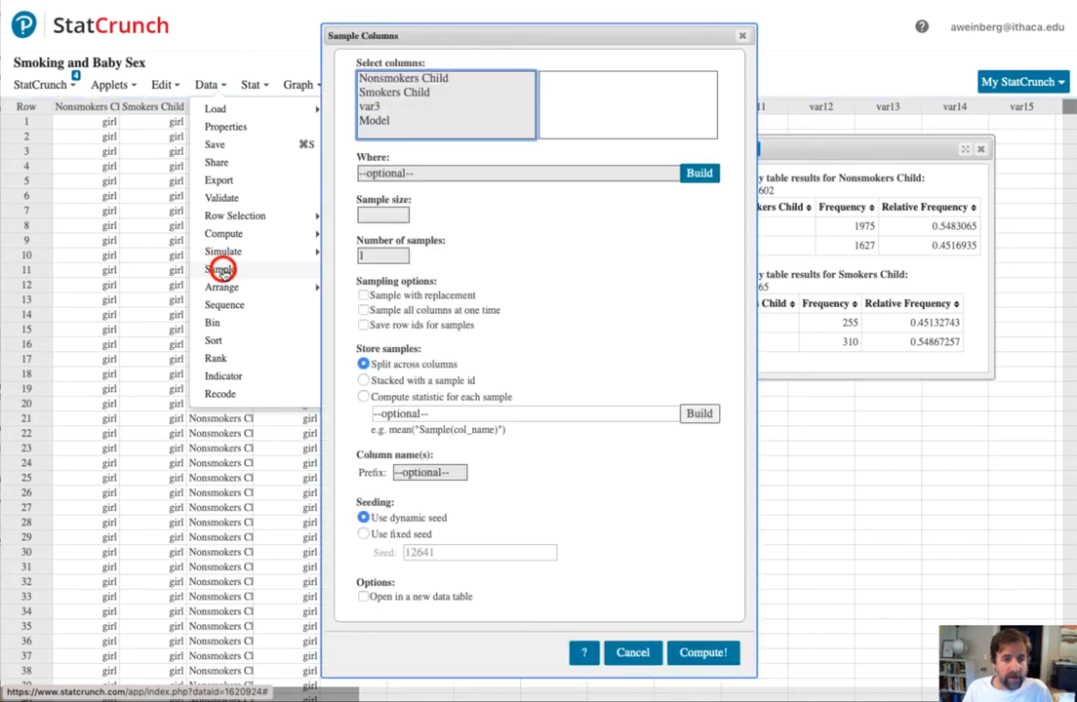
click(378, 121)
click(393, 215)
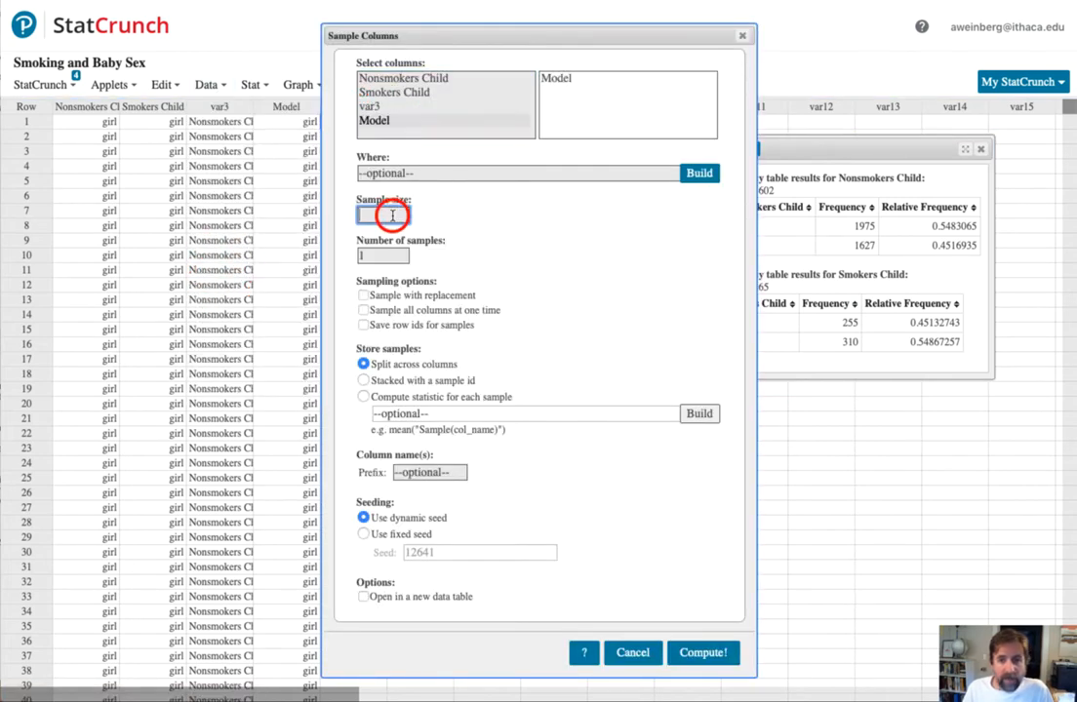
text(3)
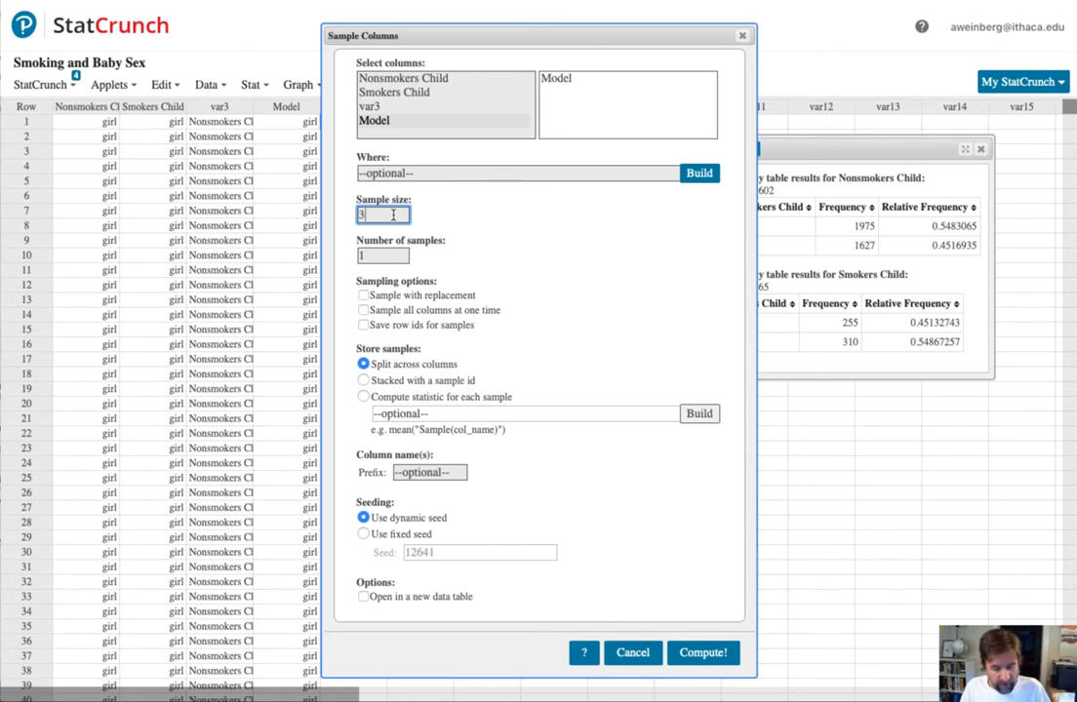
text(602)
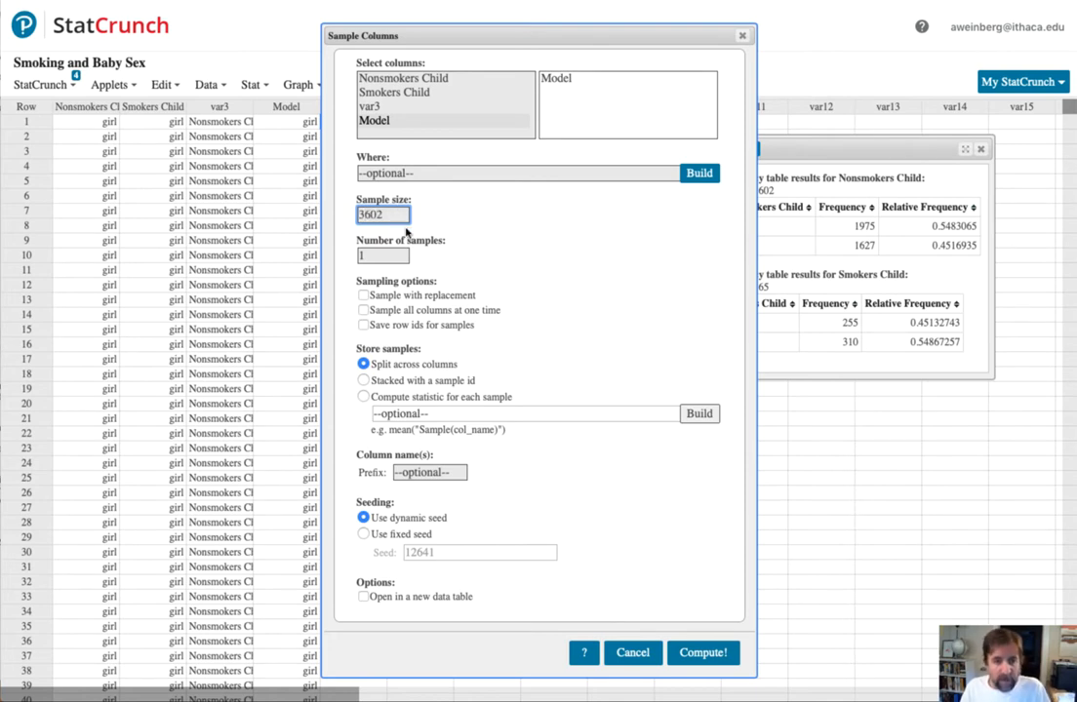
click(390, 255)
text(0000)
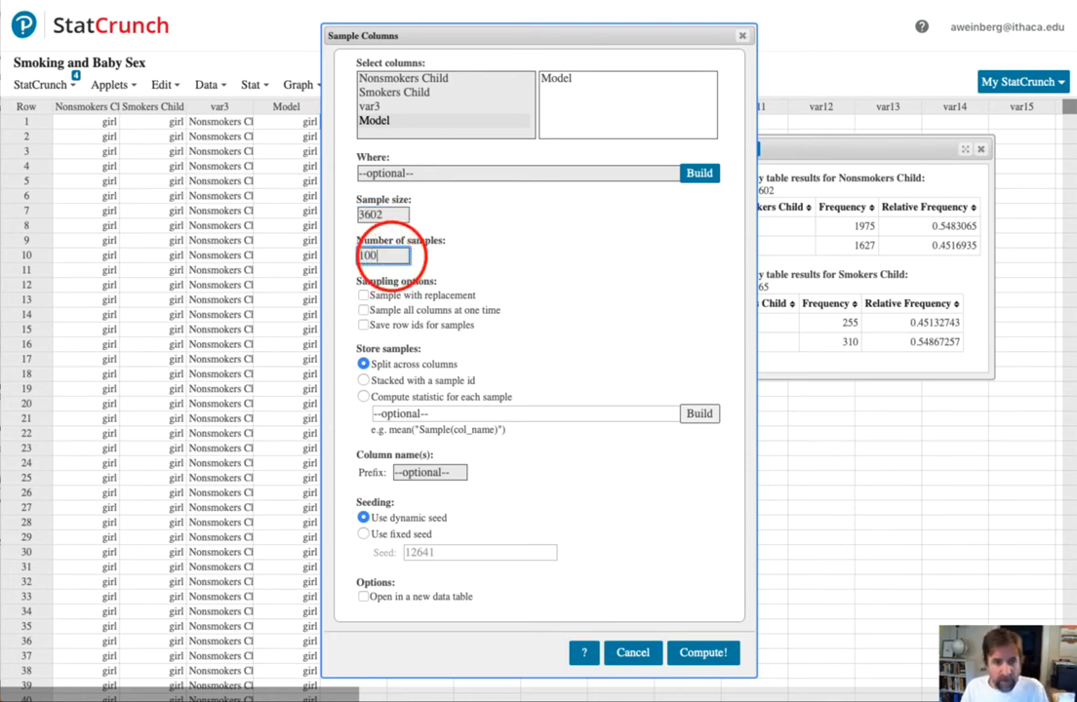
click(363, 295)
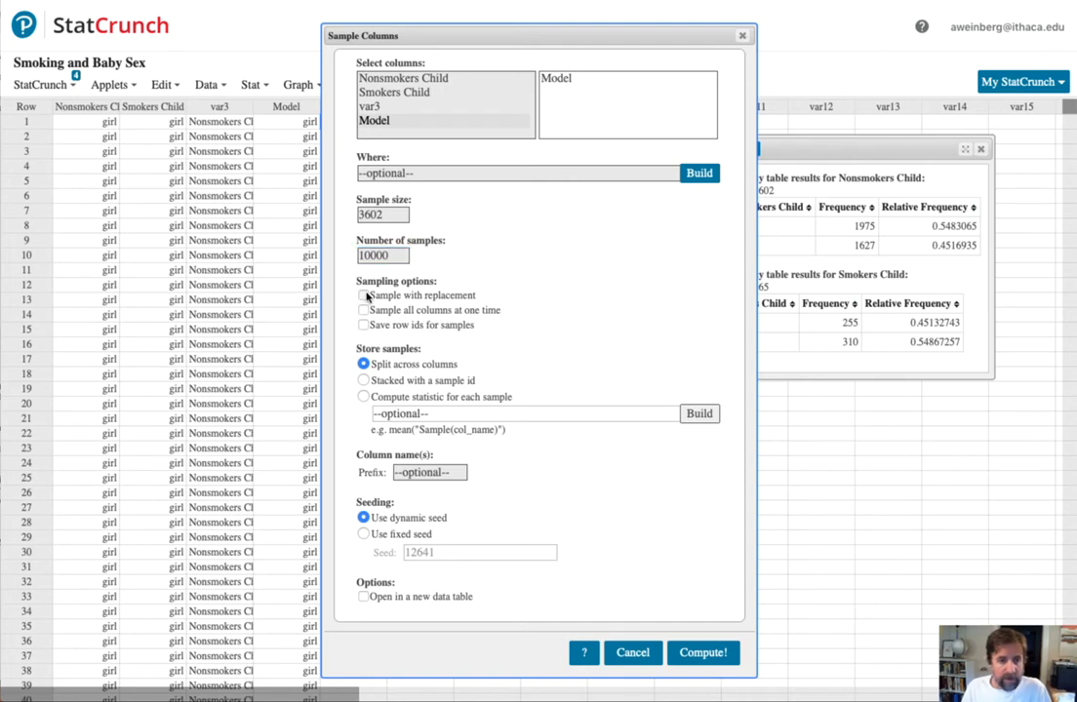
- Have a statistic computed for each sample, building the expression sum("Sample(Model)"="girl")
click(363, 397)
click(702, 414)
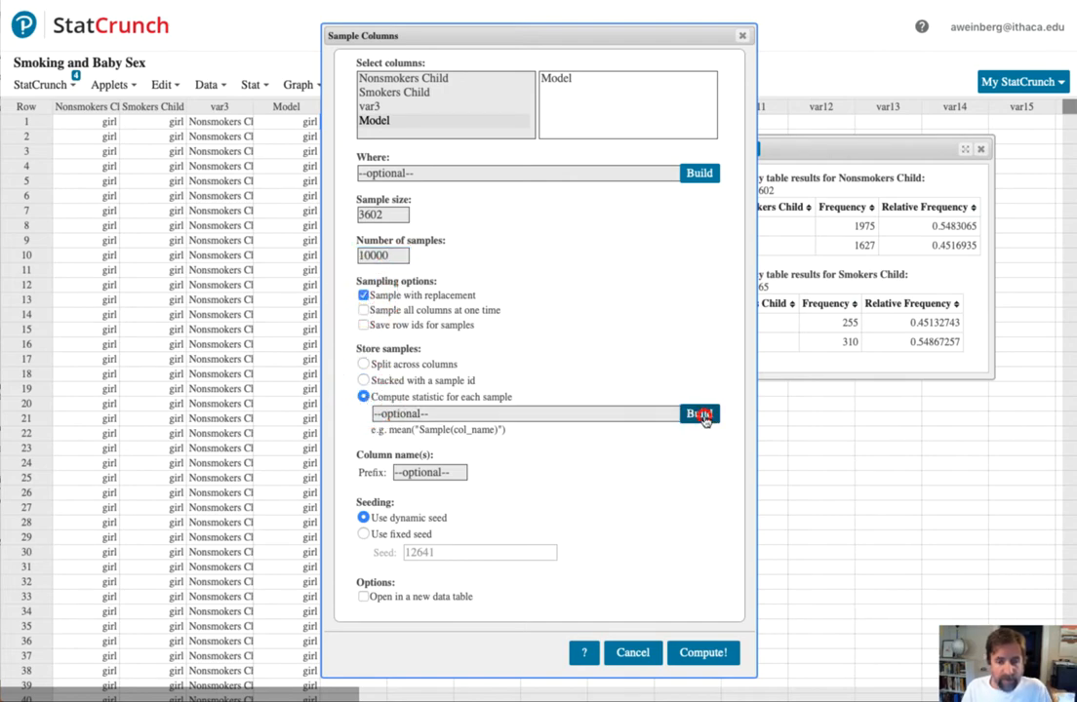
drag(715, 253, 711, 389)
double_click(617, 333)
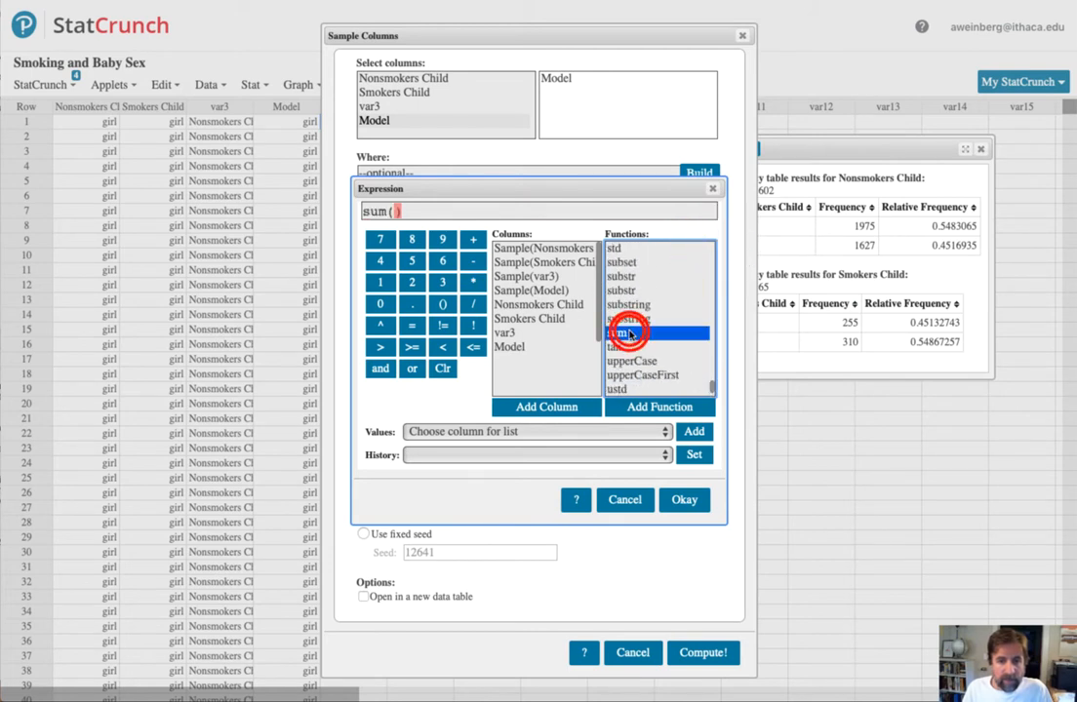
double_click(537, 290)
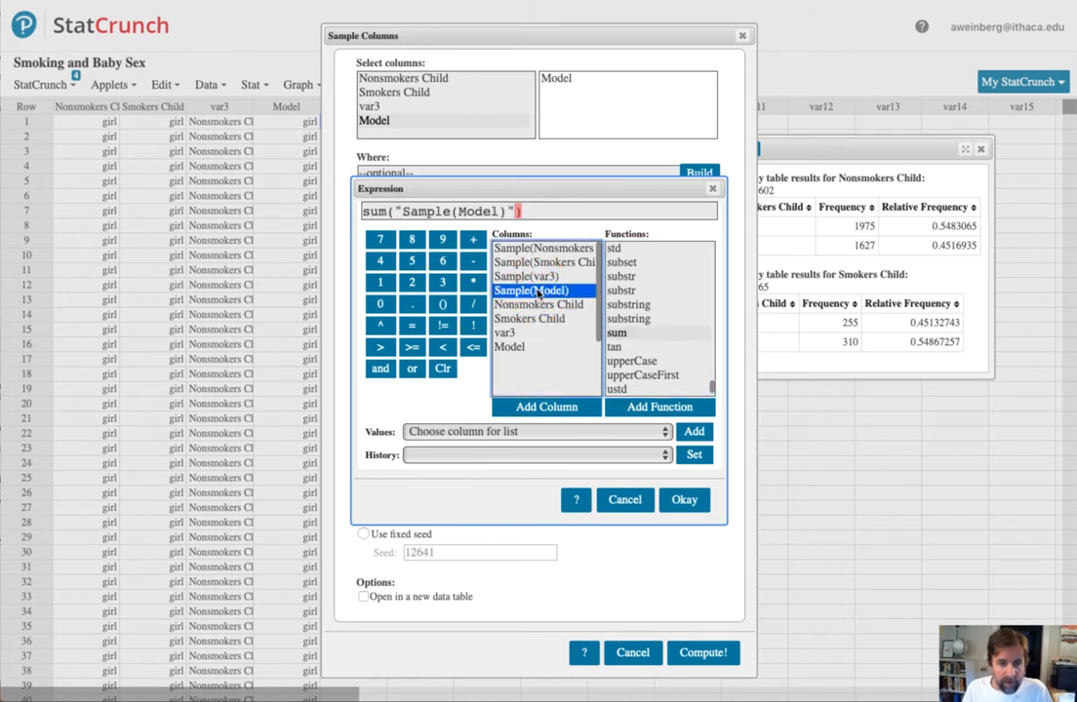
click(548, 430)
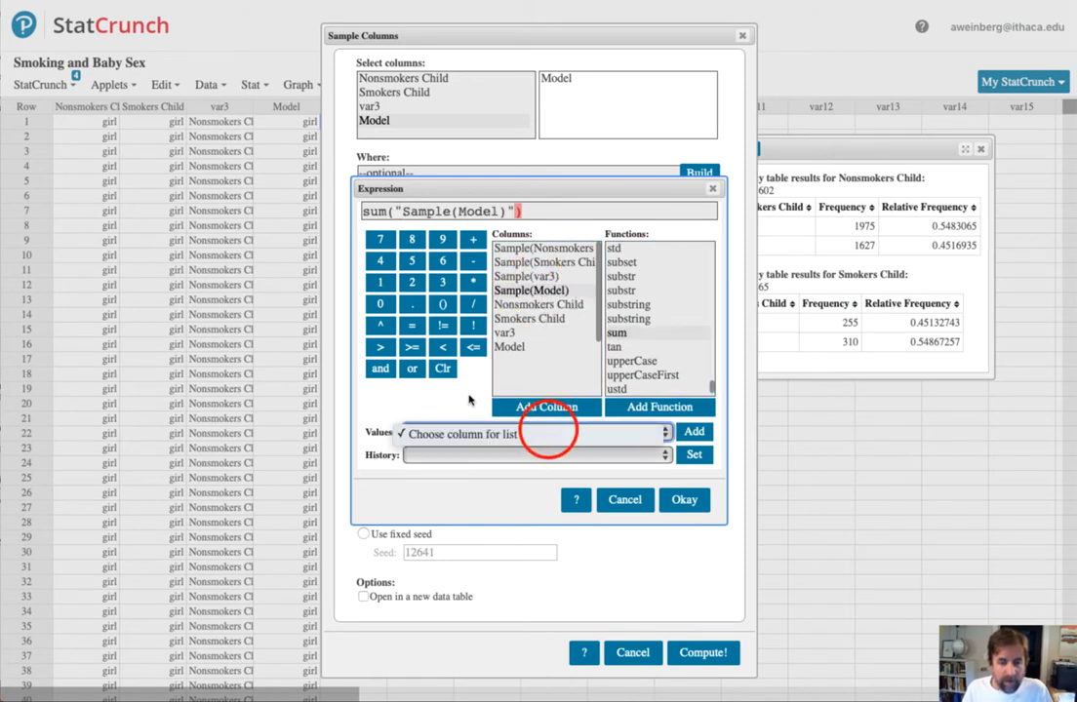
click(514, 210)
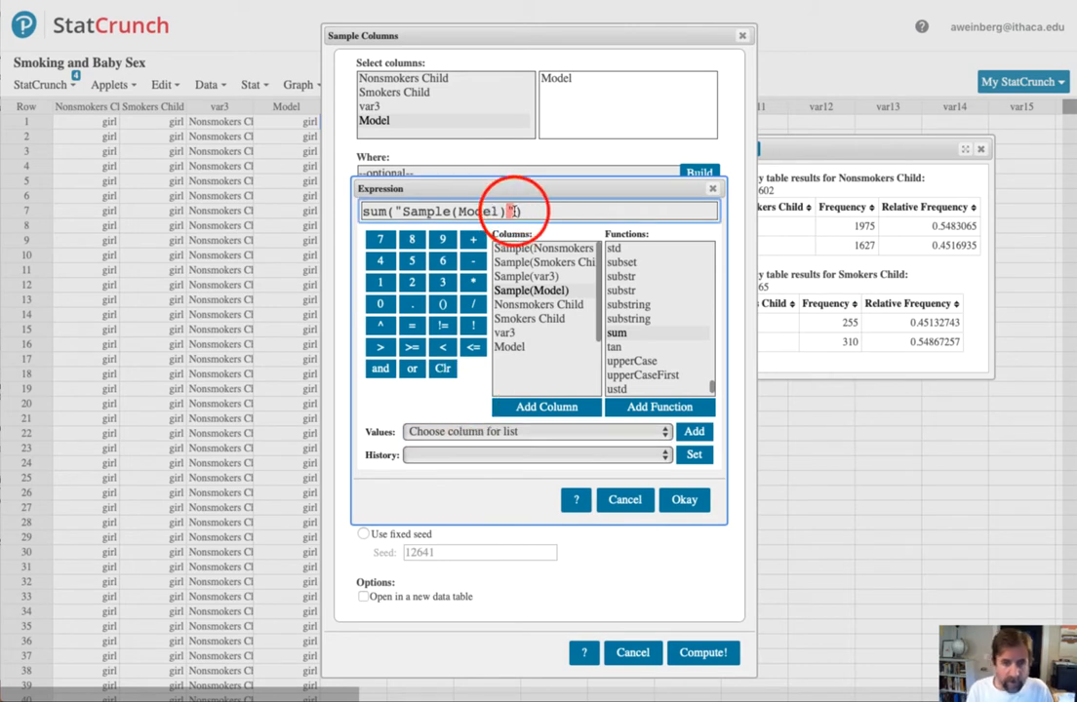
text(="girl")
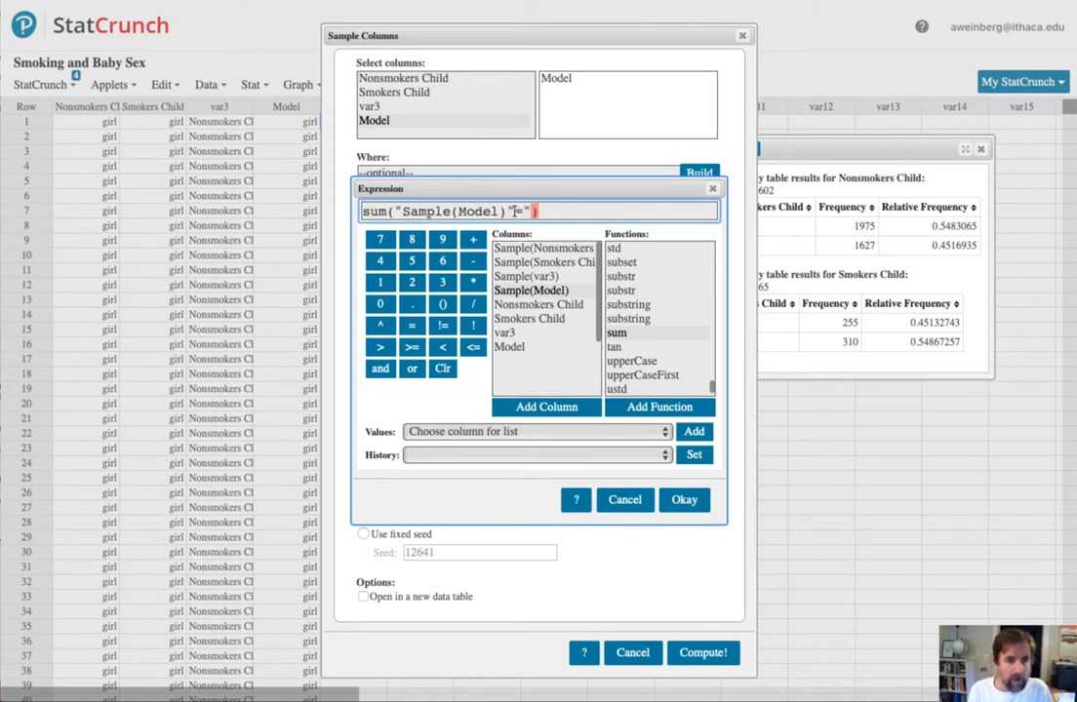
text(")
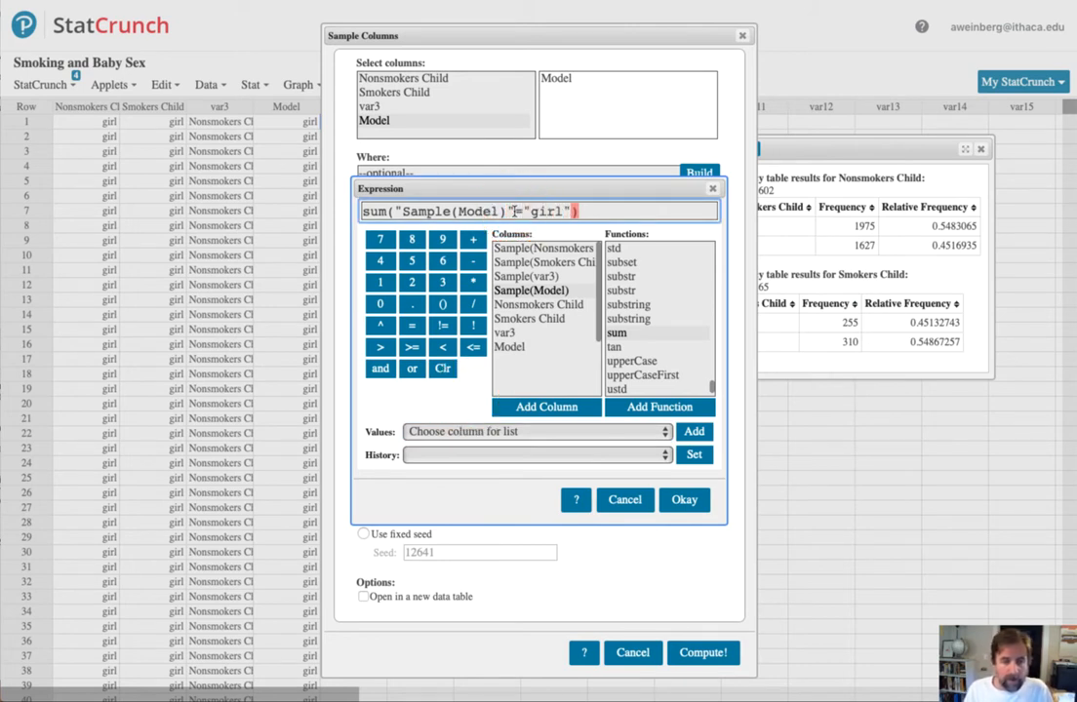
click(684, 499)
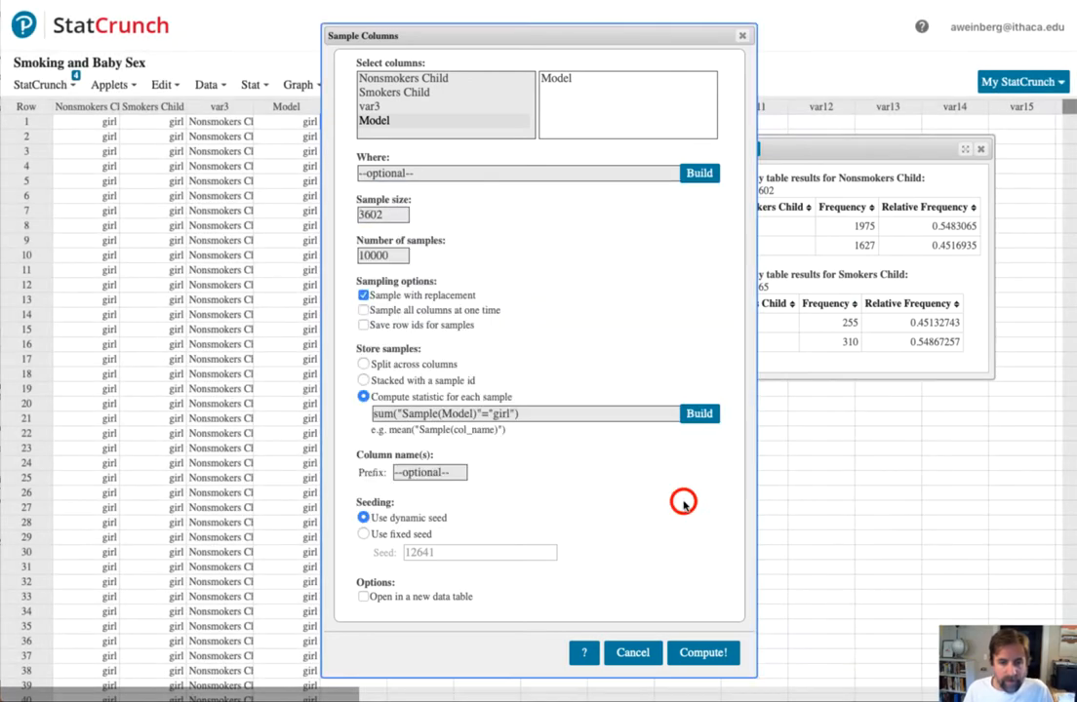
- Set the column name prefix for the sampling output to Nonsmoker_Girls
click(419, 472)
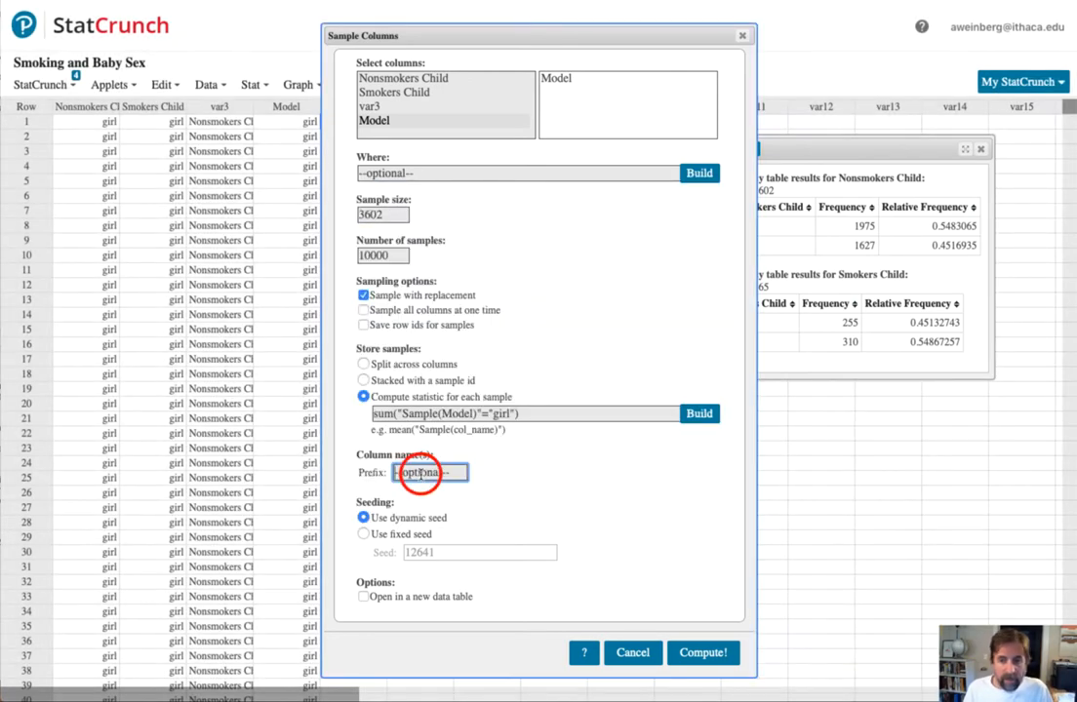
text(Nonsmoker_)
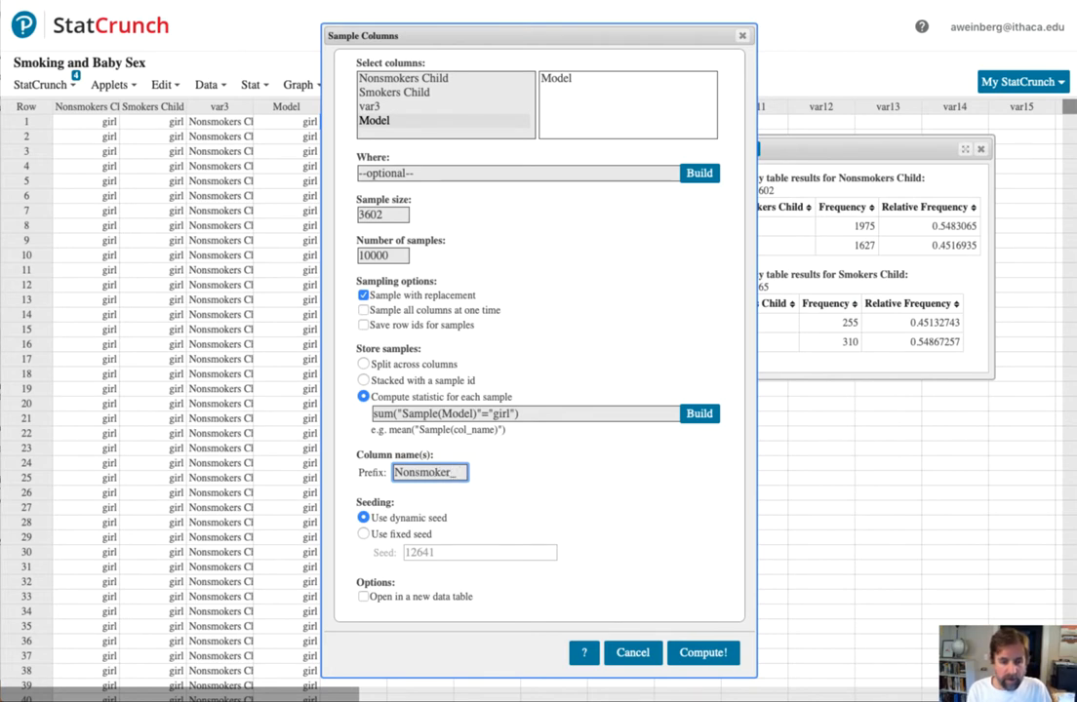
text(Girls)
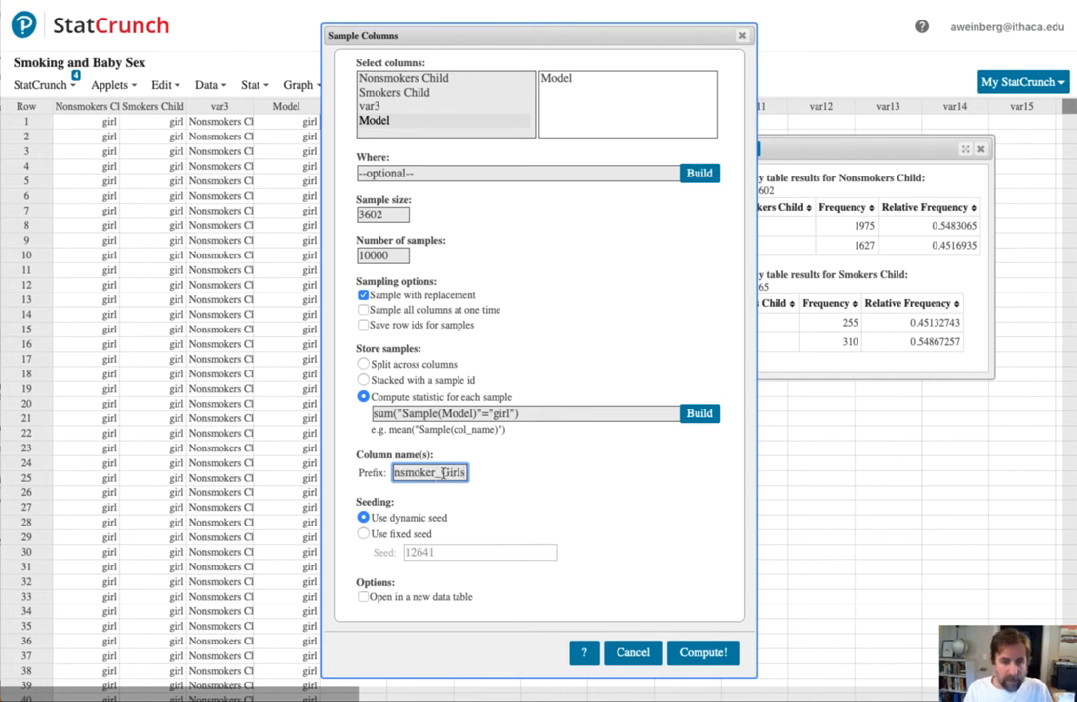
- Divide the per-sample statistic by 3602, making it sum("Sample(Model)"="girl")/3602, and run the sampling
click(541, 413)
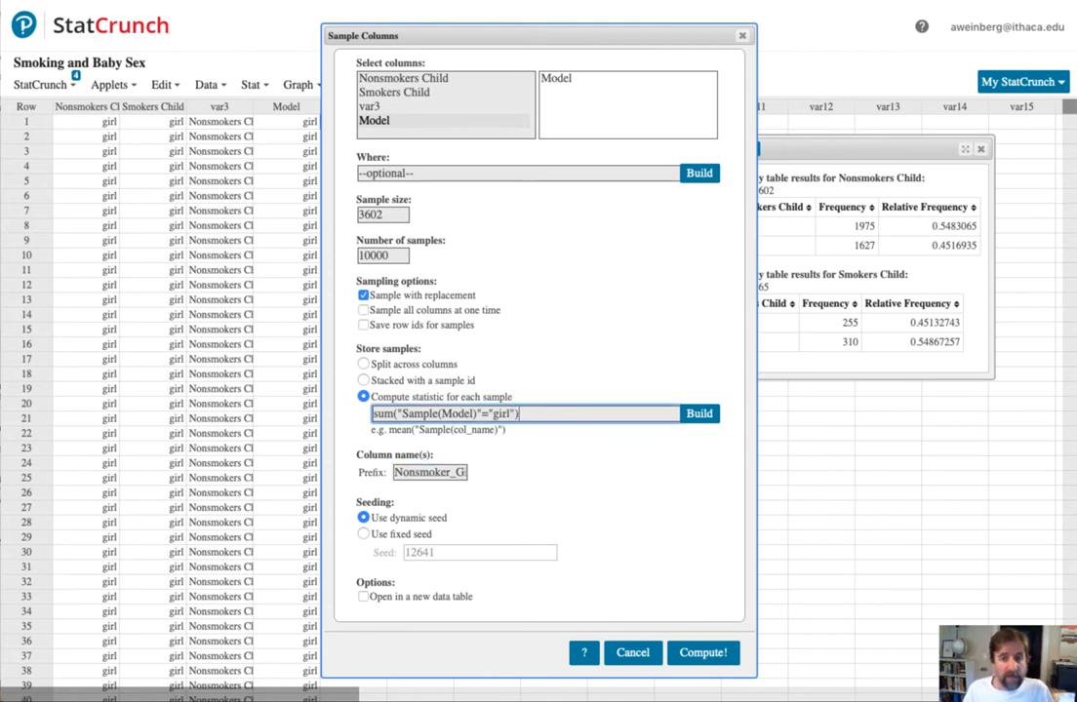
drag(718, 35, 632, 29)
click(444, 409)
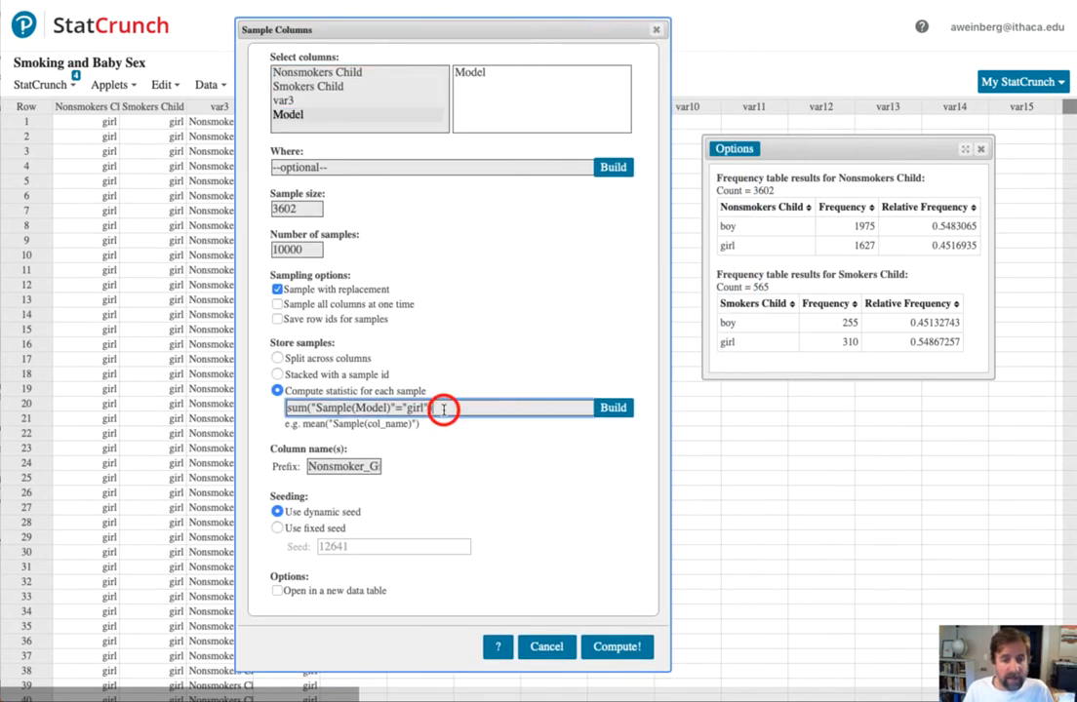
text(/)
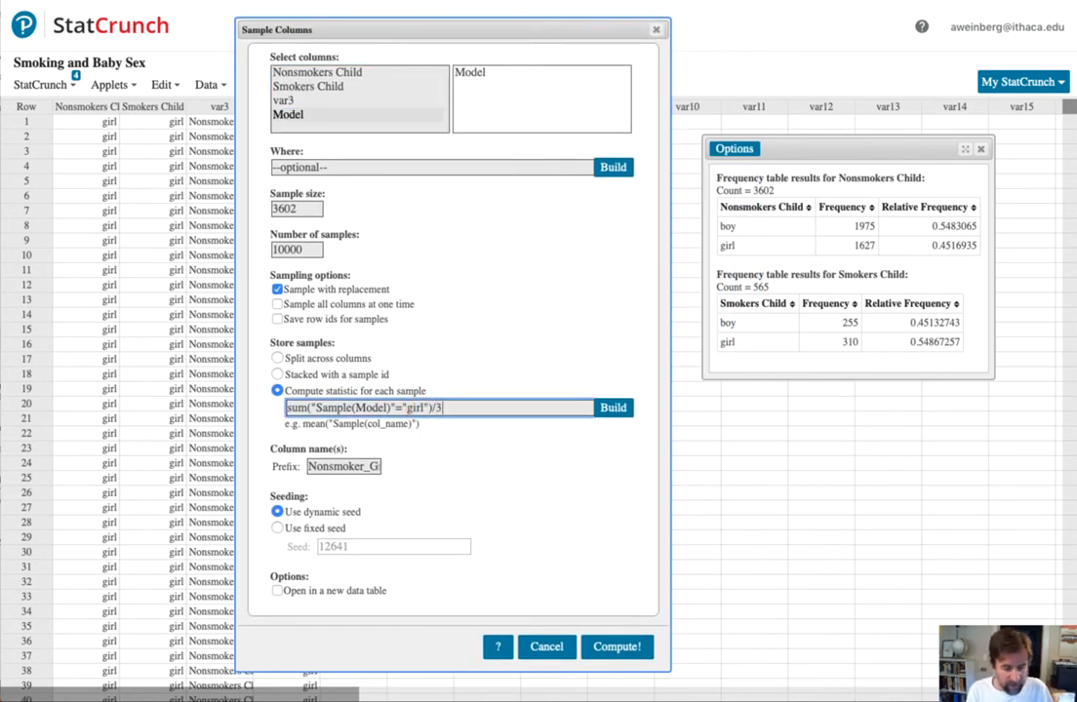
text(3602)
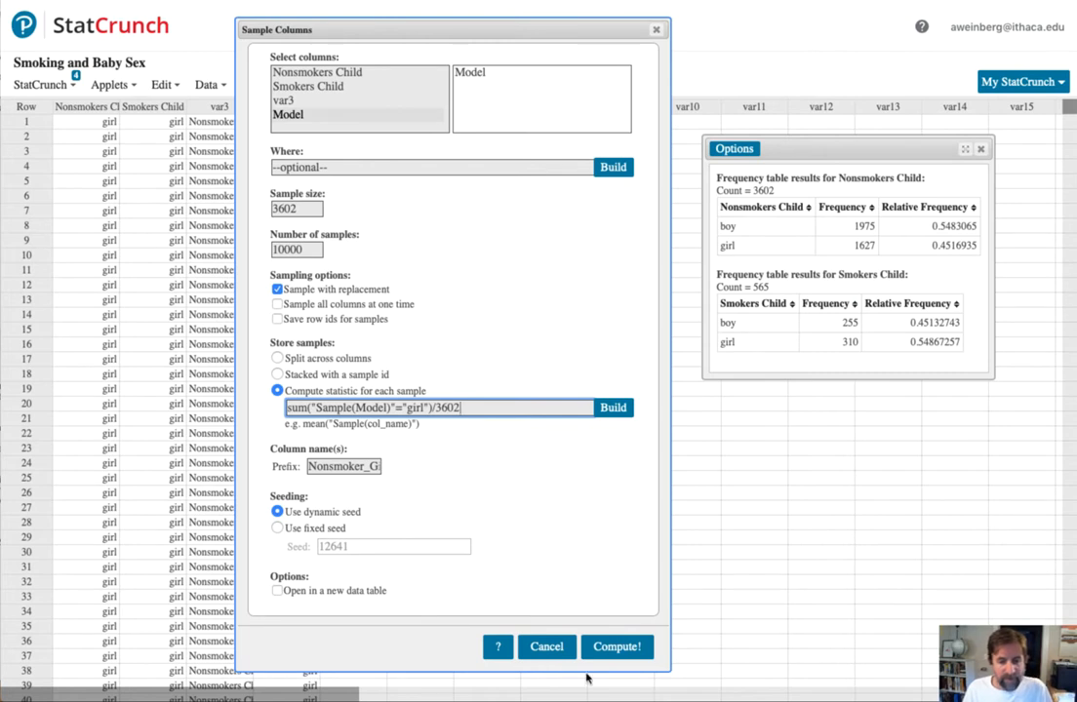
click(618, 649)
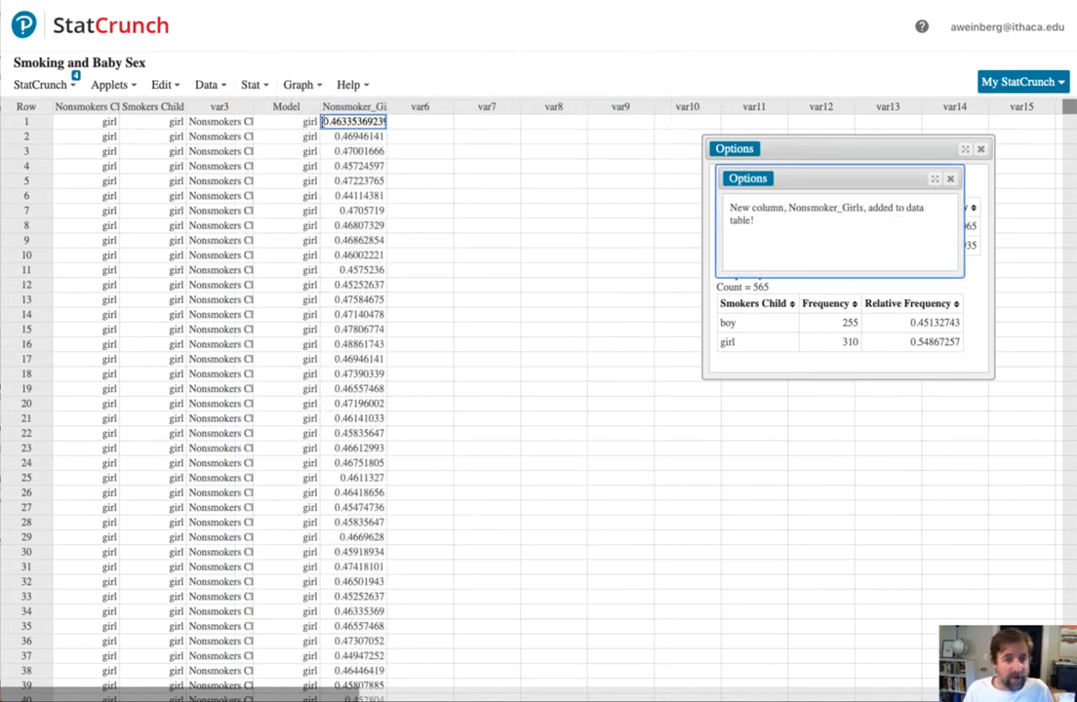
- Dismiss the sampling result window and widen the Nonsmoker_Girls column to fit its full name
drag(323, 122, 369, 124)
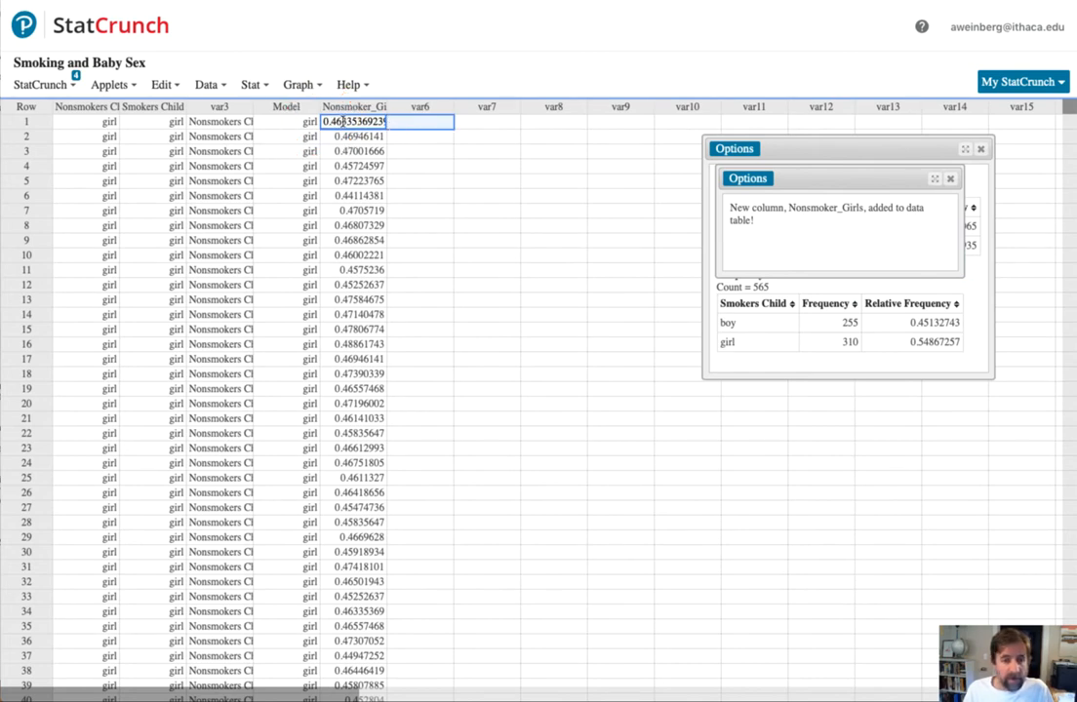
click(338, 137)
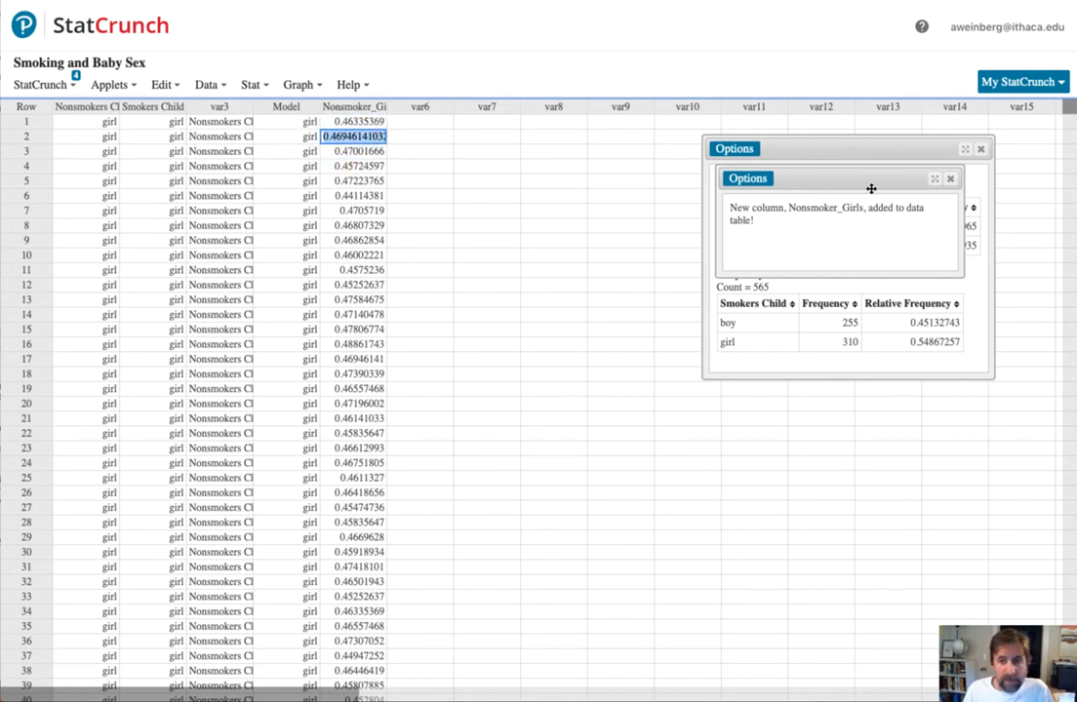
click(950, 178)
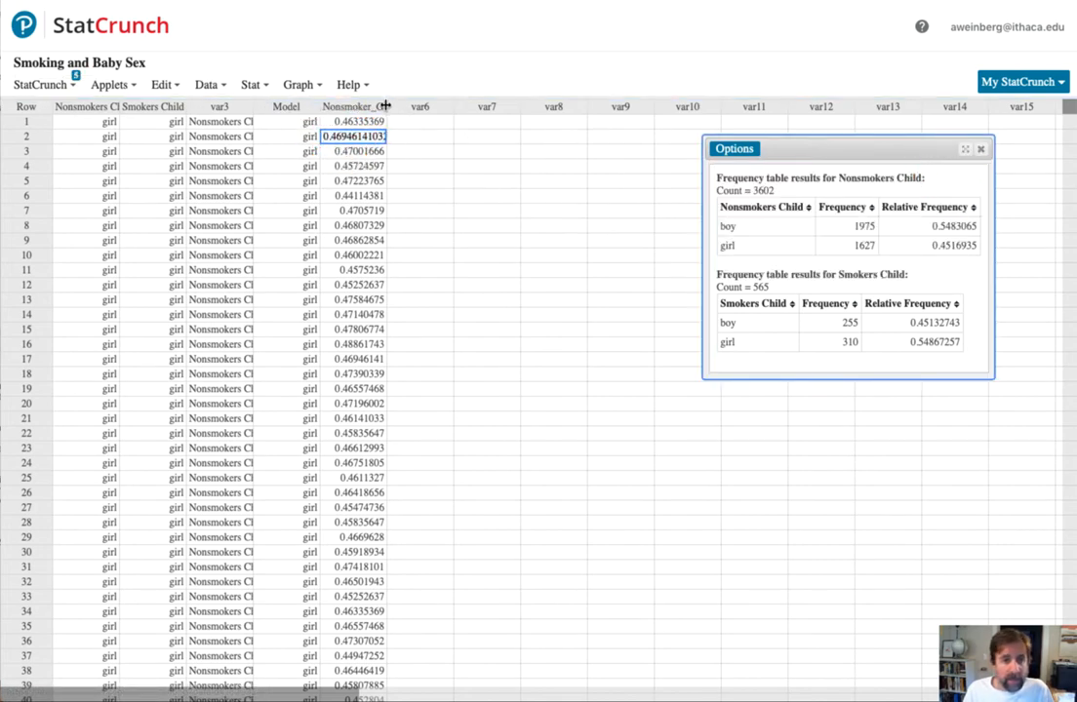
drag(387, 105, 409, 105)
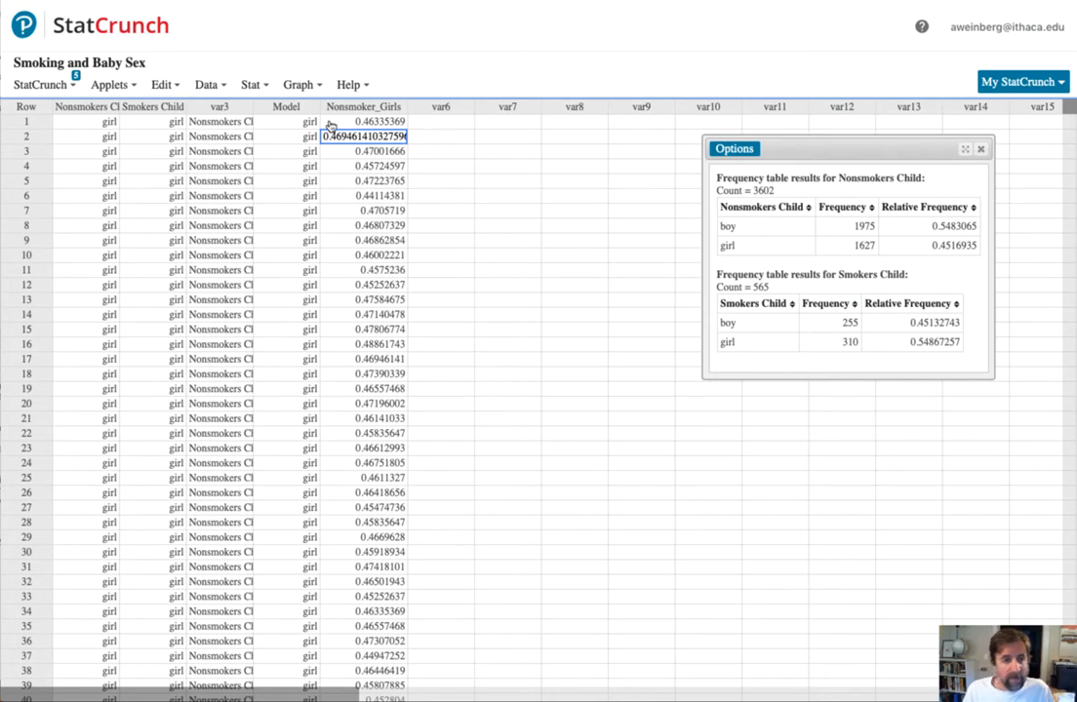
- Set up a second sampling of the Model column with sample size 565, 10000 samples, and sampling with replacement
click(206, 84)
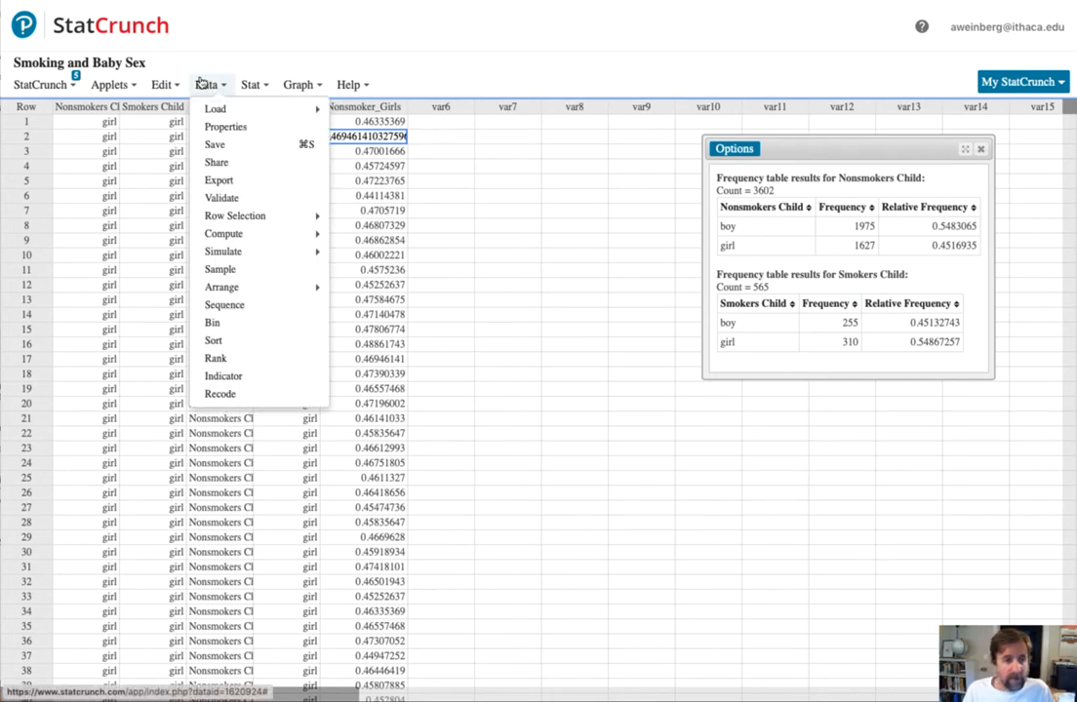
click(222, 267)
click(414, 117)
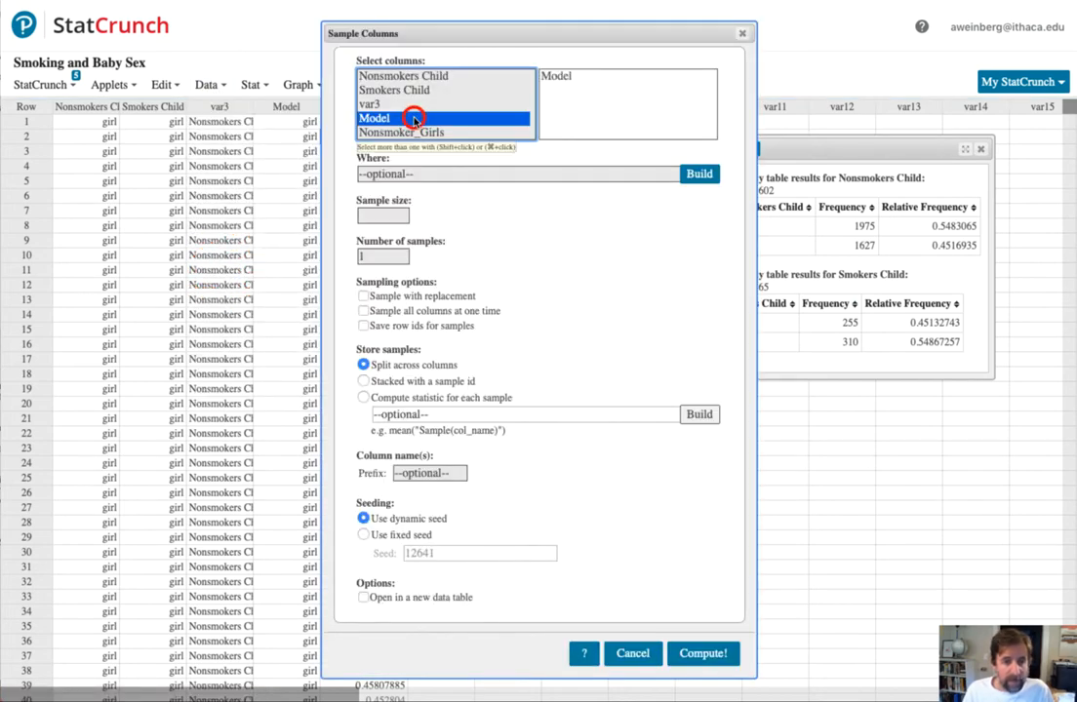
click(385, 209)
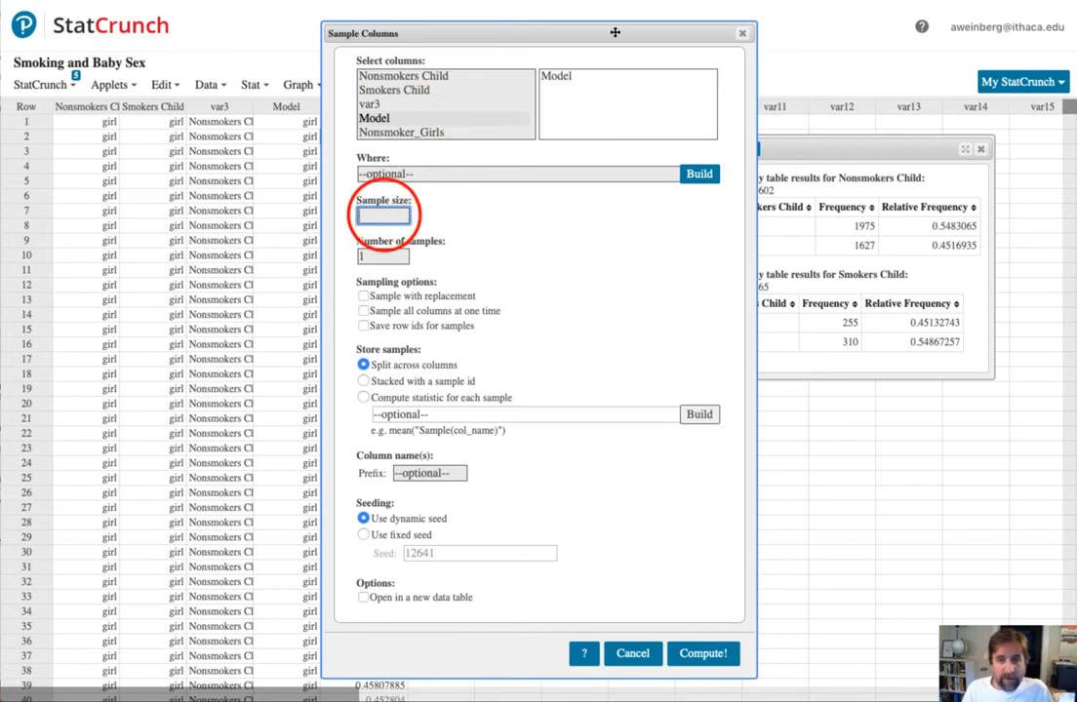
drag(669, 32, 613, 29)
click(336, 212)
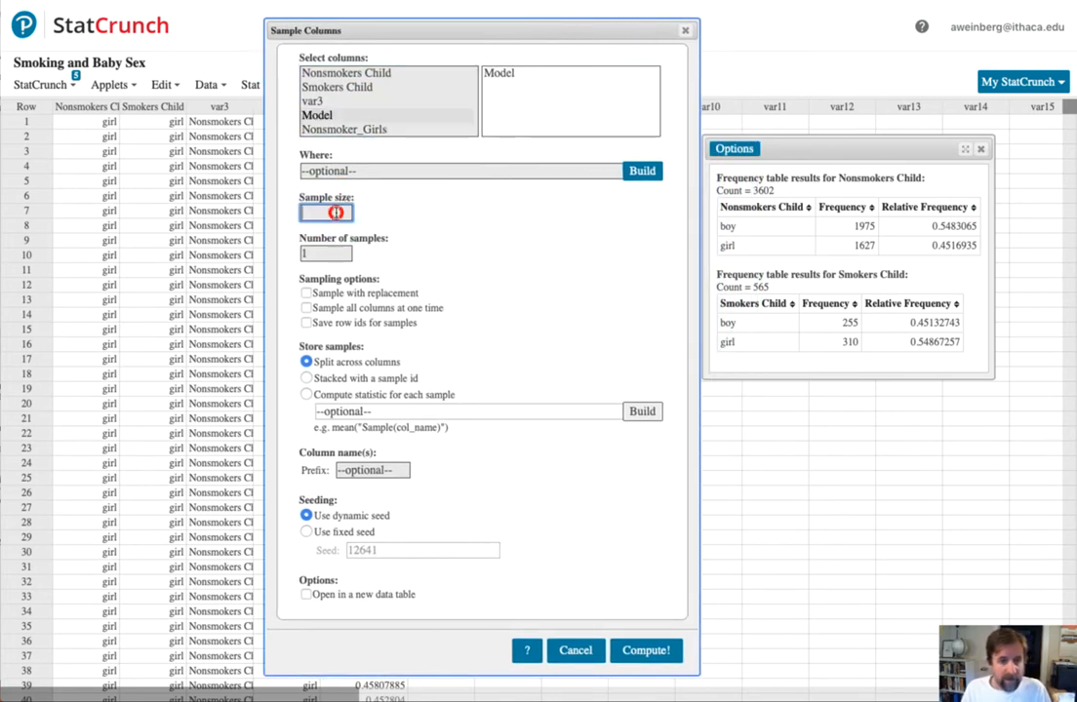
text(565)
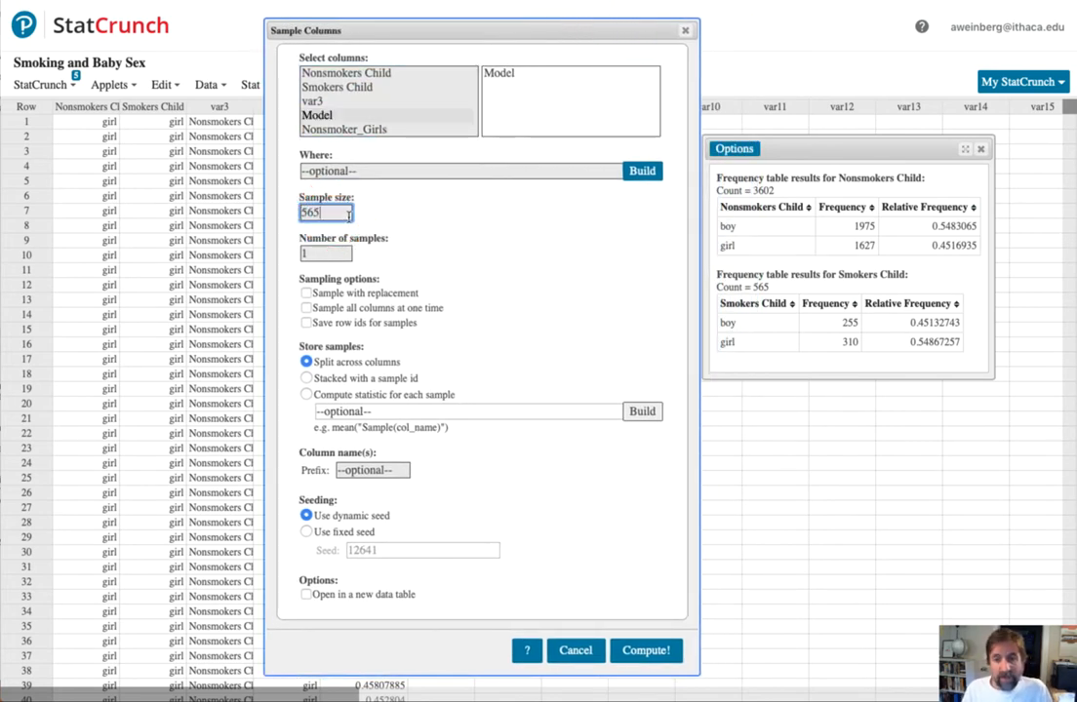
click(339, 254)
text(0)
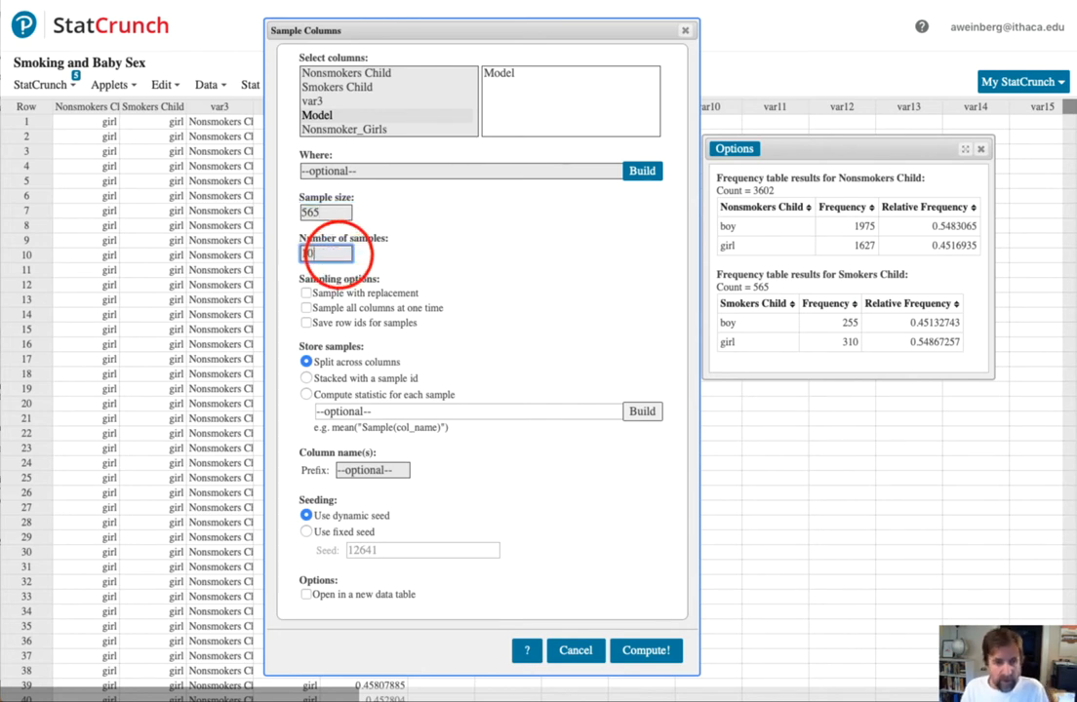
text(000)
click(306, 292)
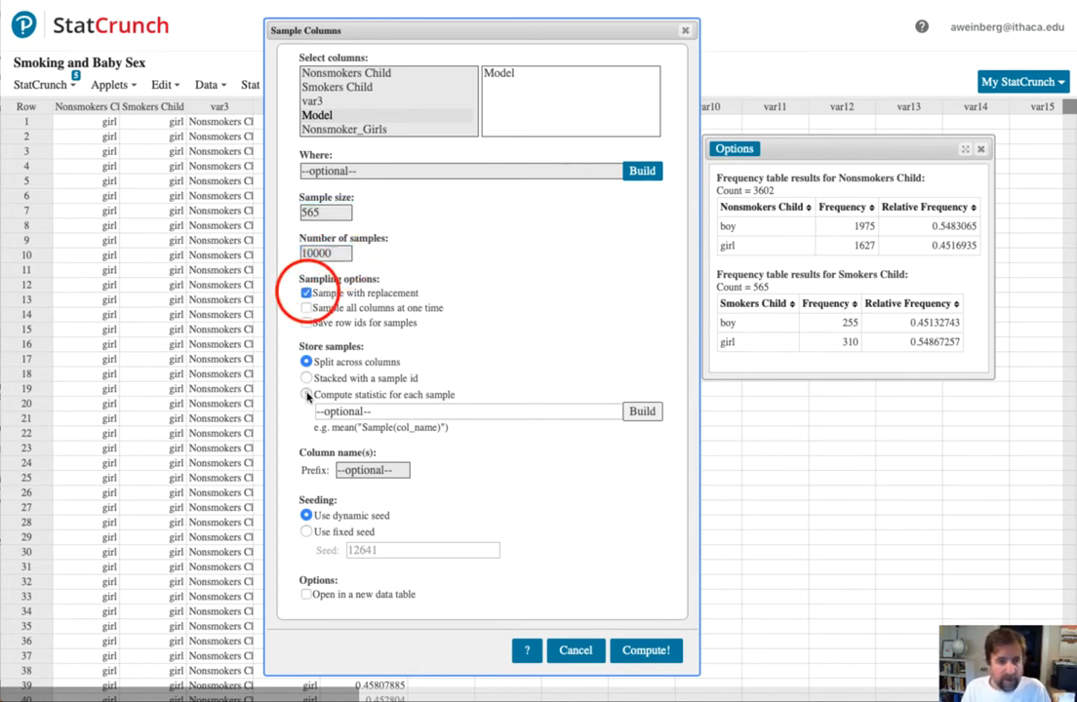
- Have a statistic computed for each sample, adapting the earlier expression to sum("Sample(Model)"="girl")/565
click(306, 394)
click(371, 412)
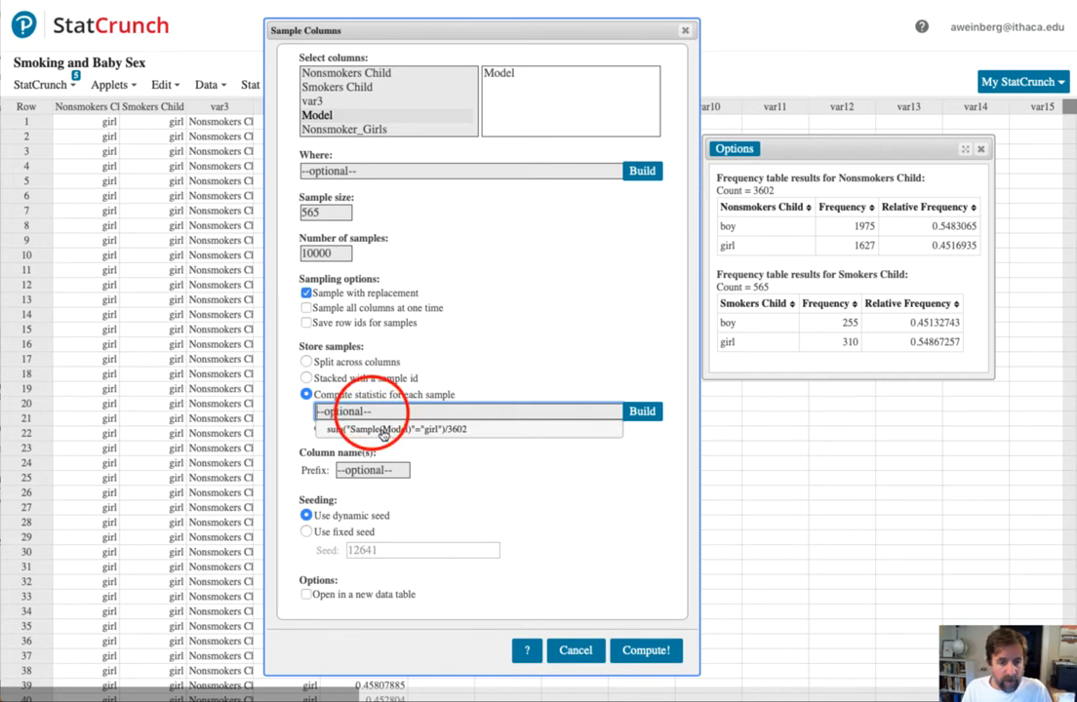
click(380, 429)
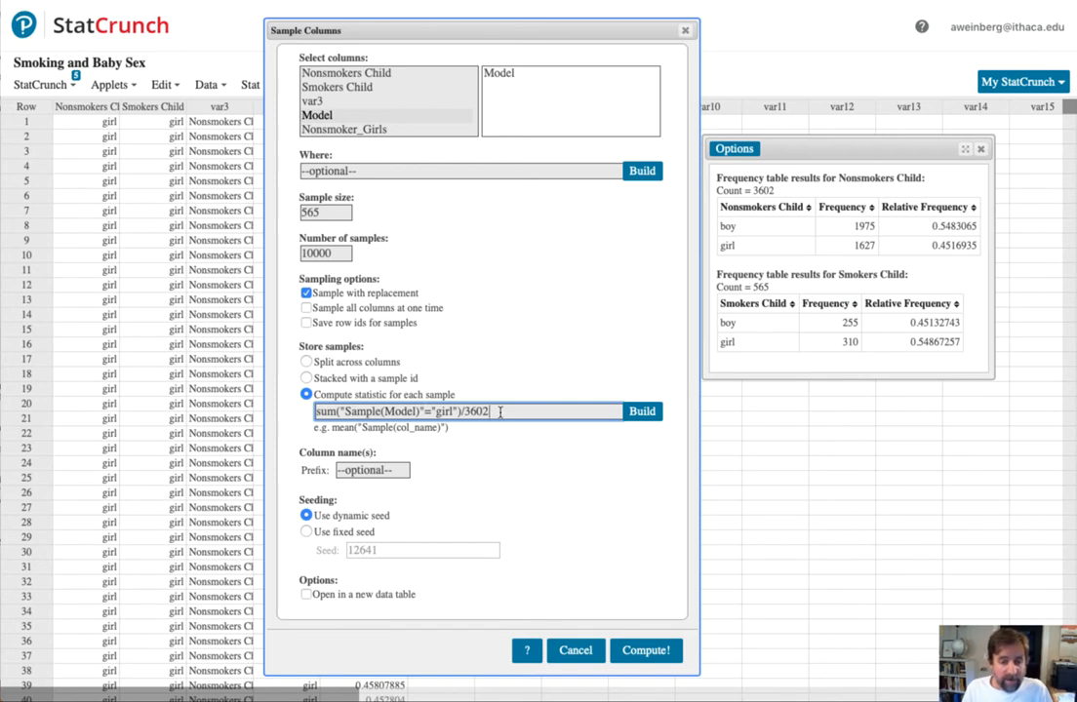
key(BackSpace)
key(BackSpace)
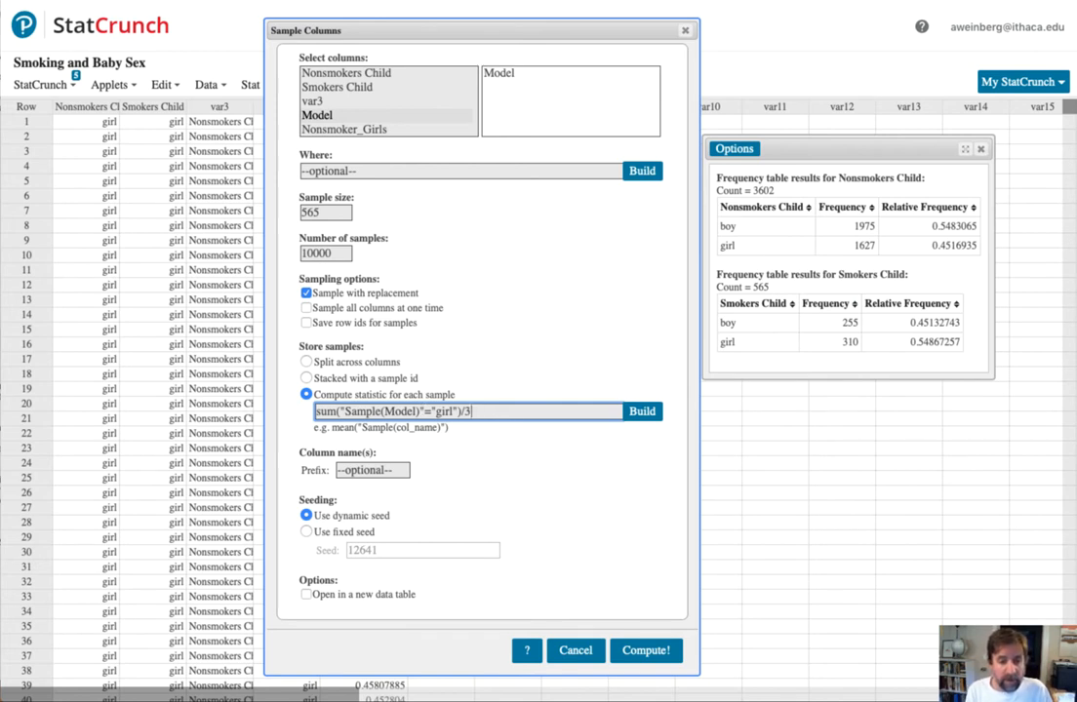
key(BackSpace)
text(565)
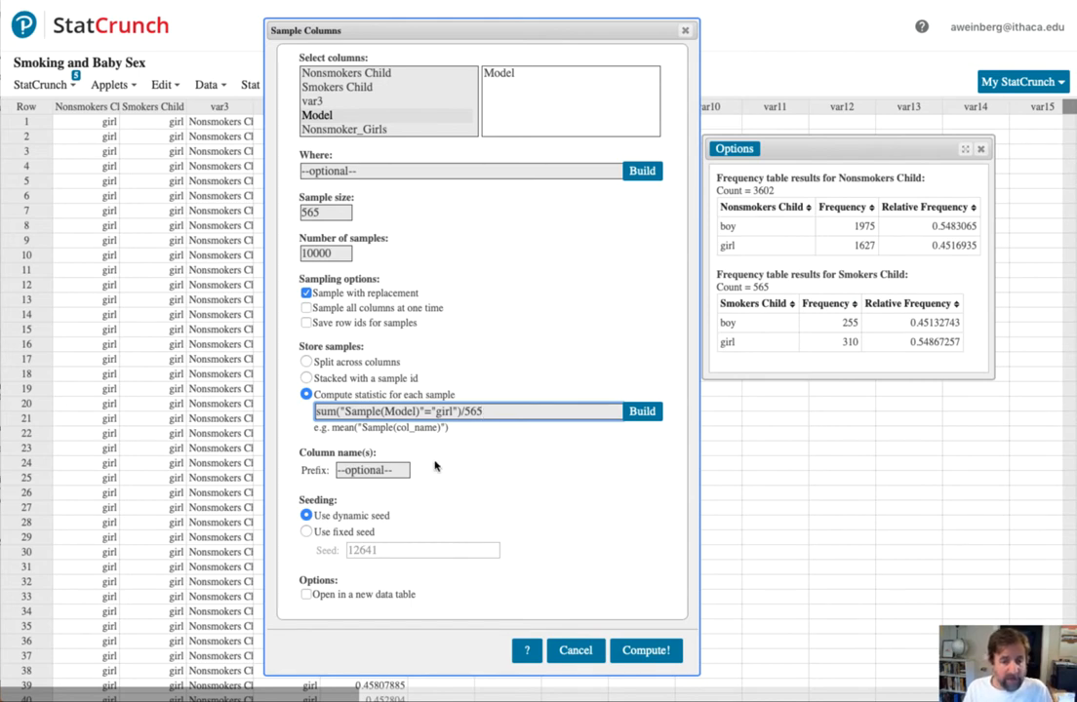
- Name the output column with the prefix Smokers_Girls and run the sampling
click(396, 470)
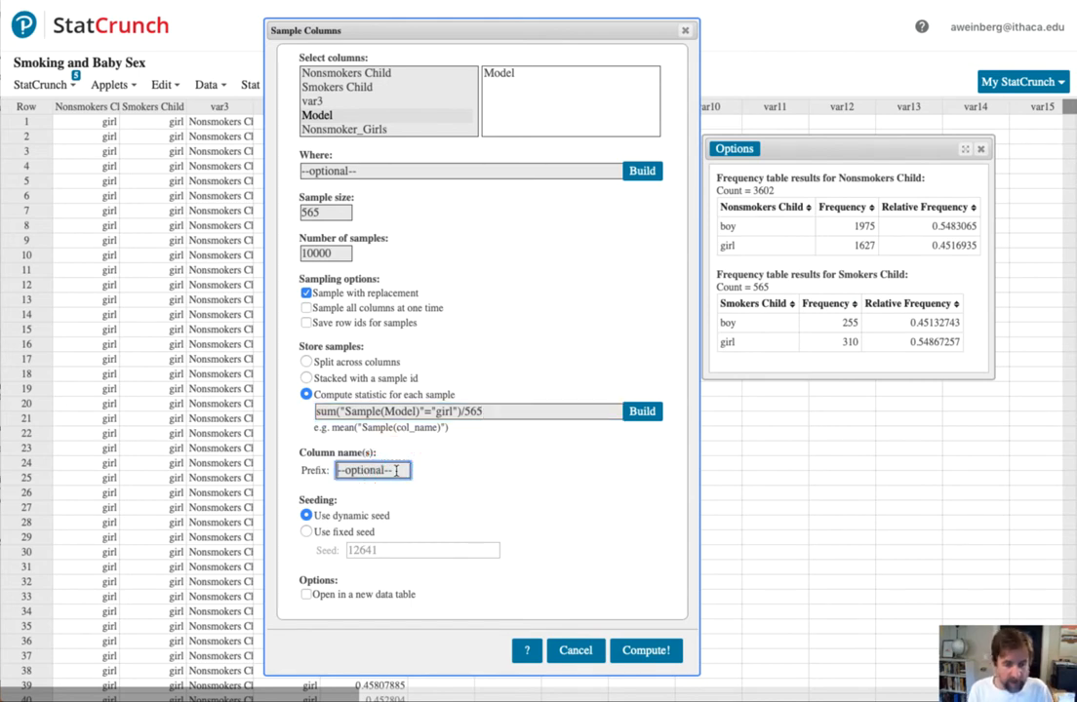
text(Smokers_)
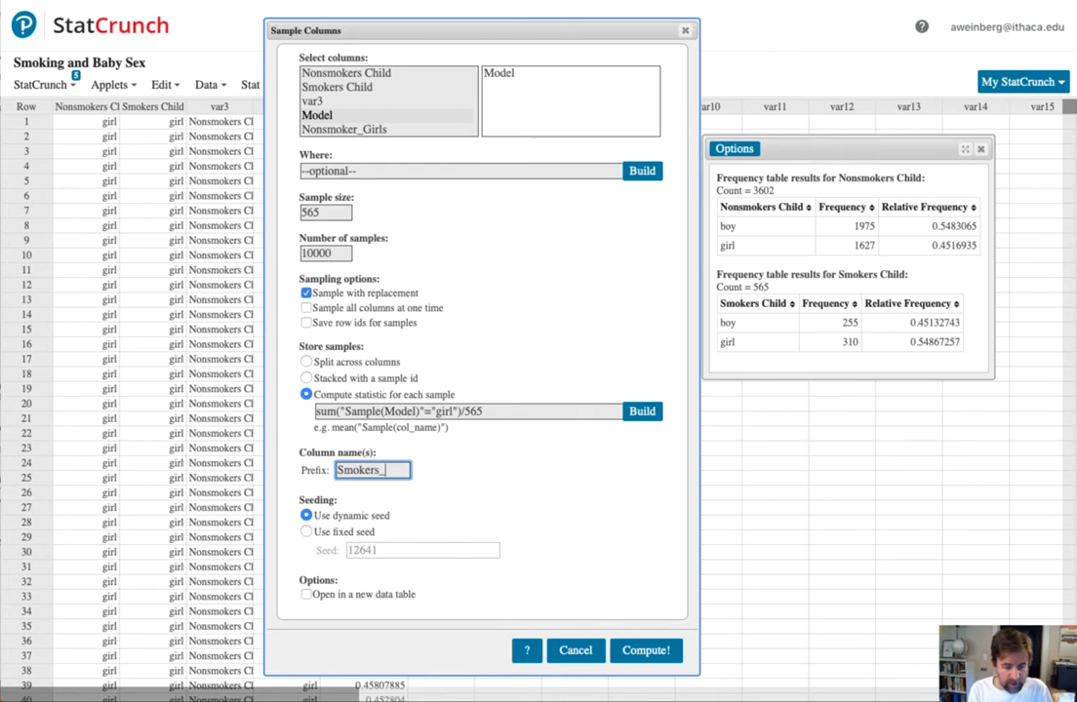
text(Girls)
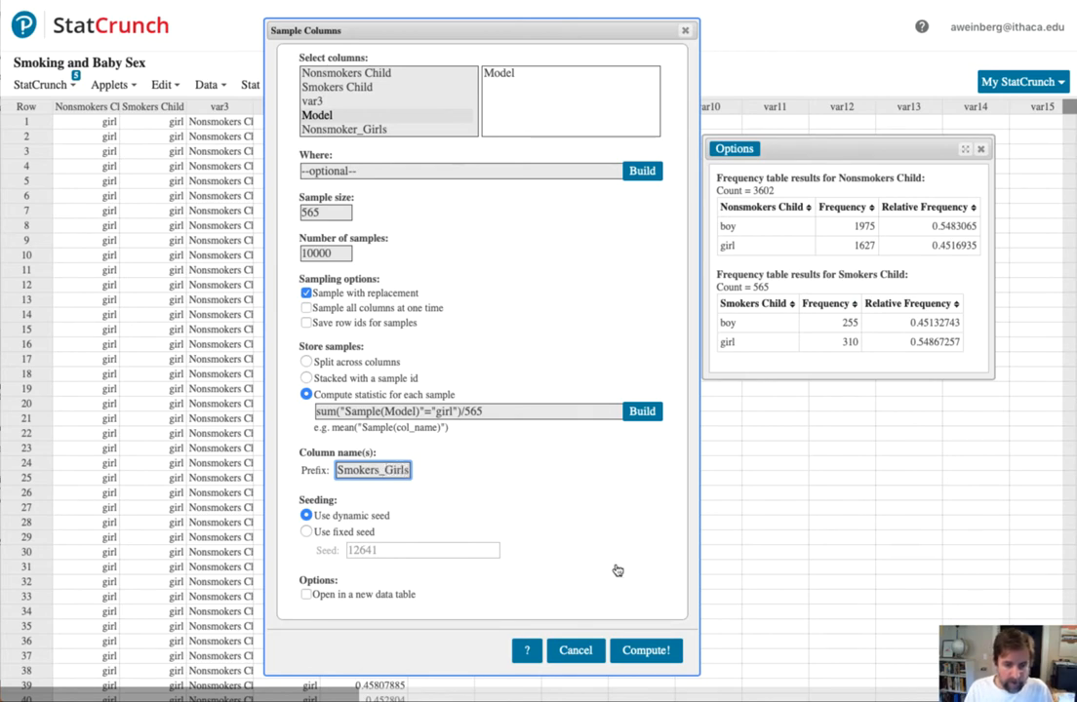
click(655, 650)
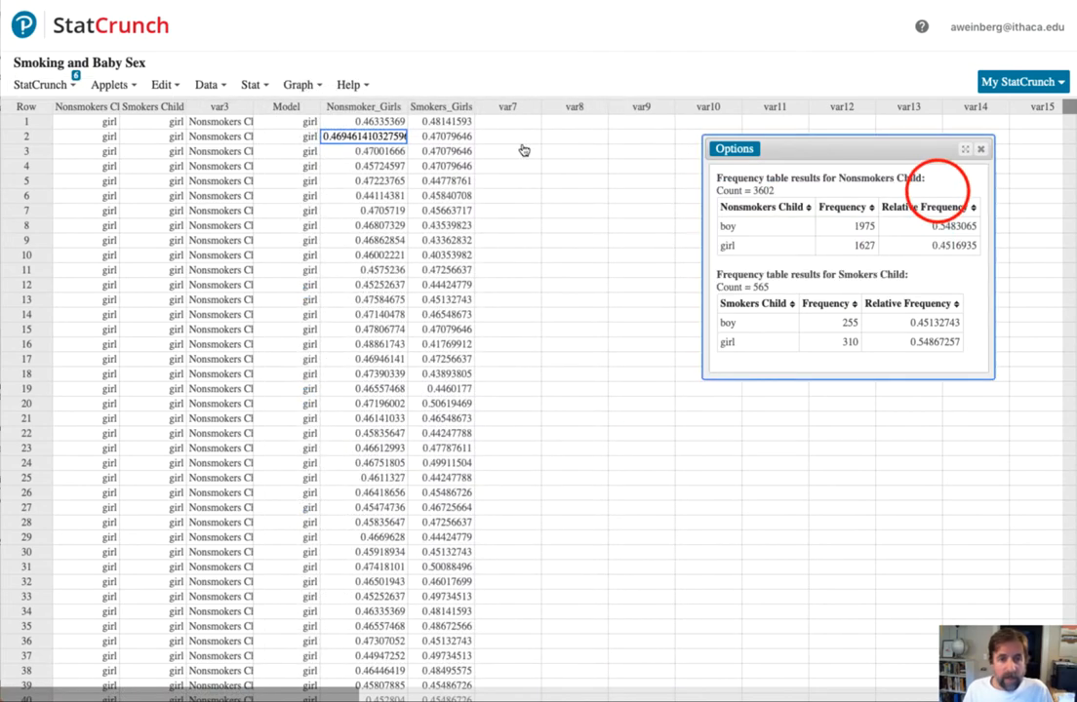
click(368, 123)
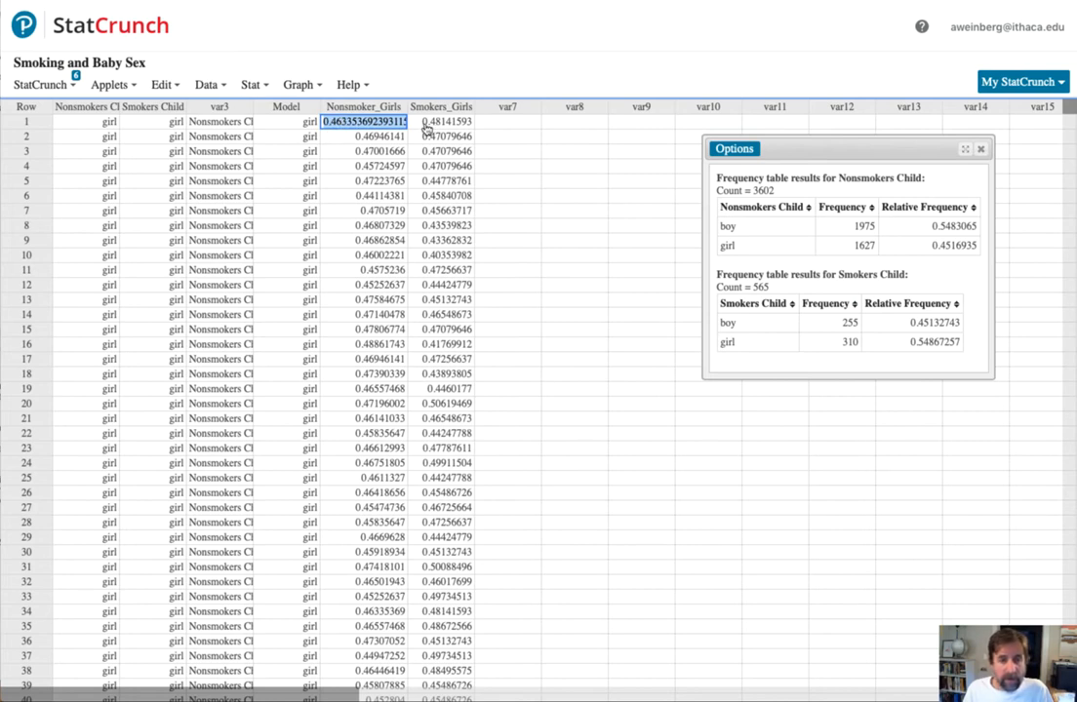
click(439, 121)
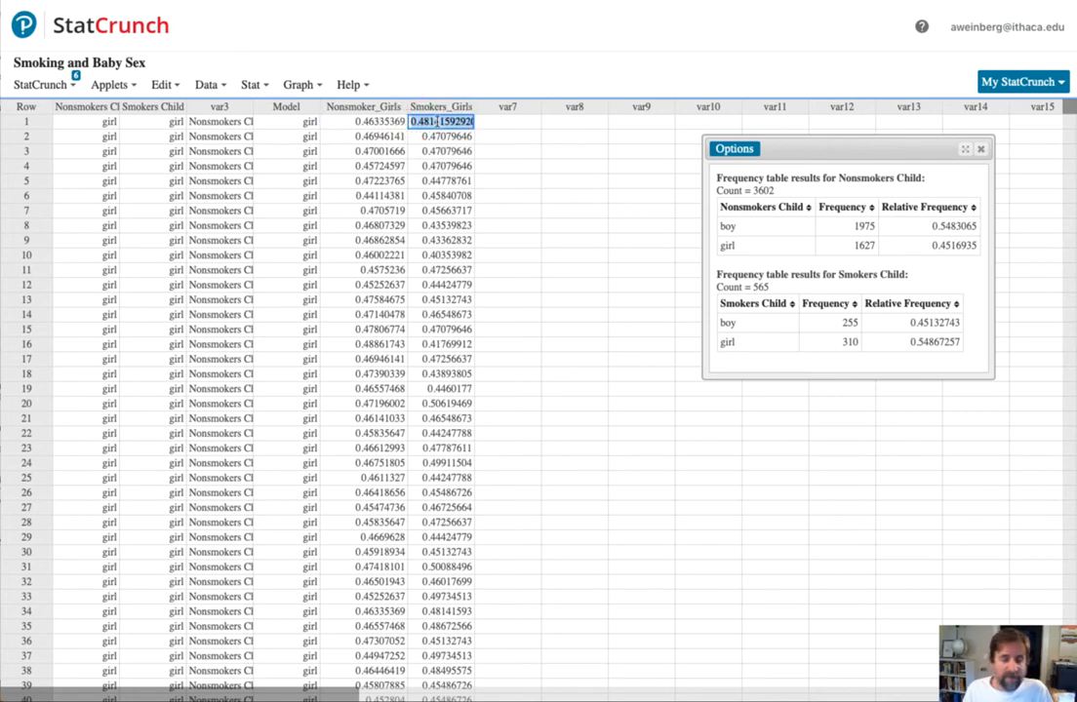
click(280, 106)
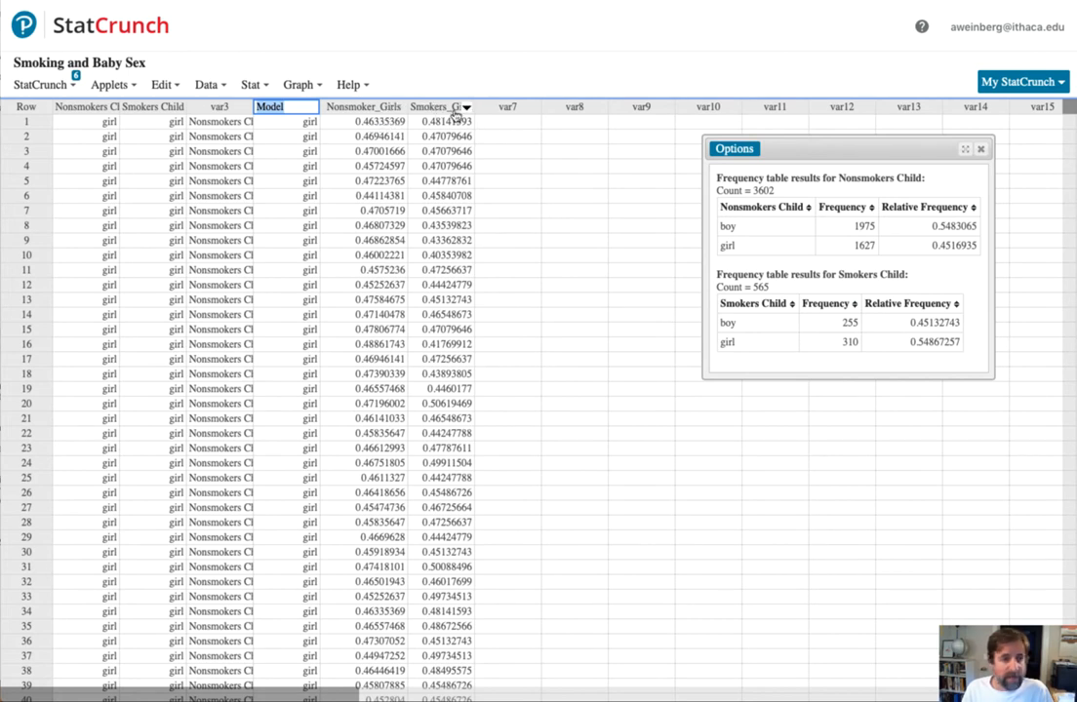
- Compute the expression Nonsmoker_Girls-Smokers_Girls as a new column and dismiss the result message
click(208, 85)
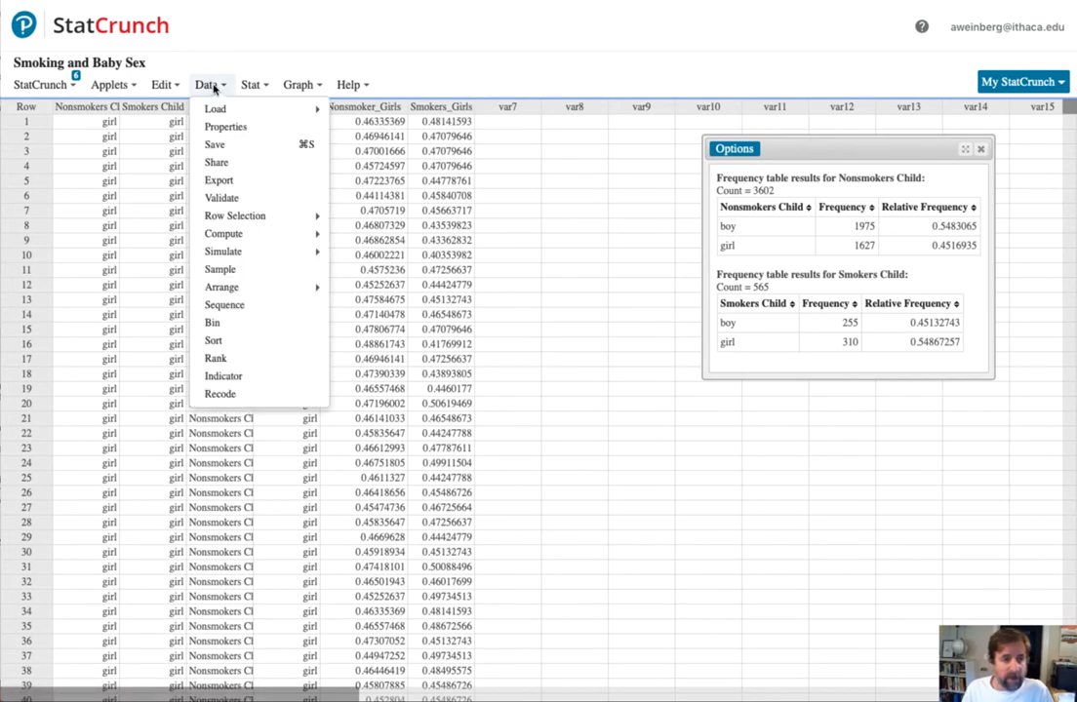
mouse_move(229, 234)
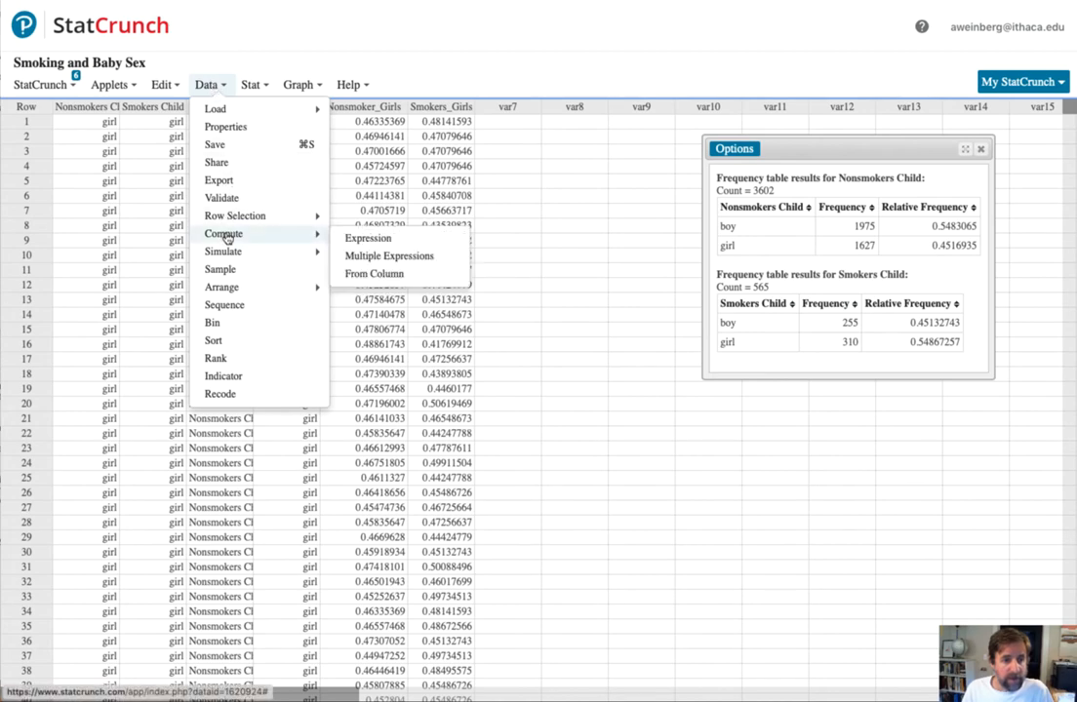
click(361, 239)
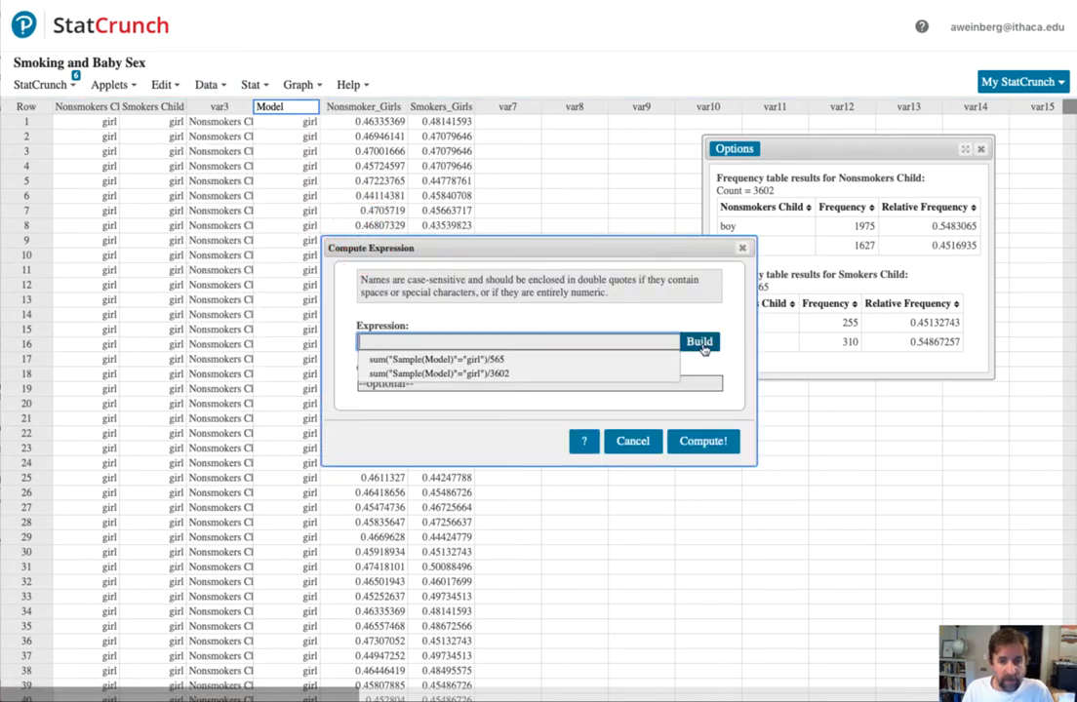
click(702, 344)
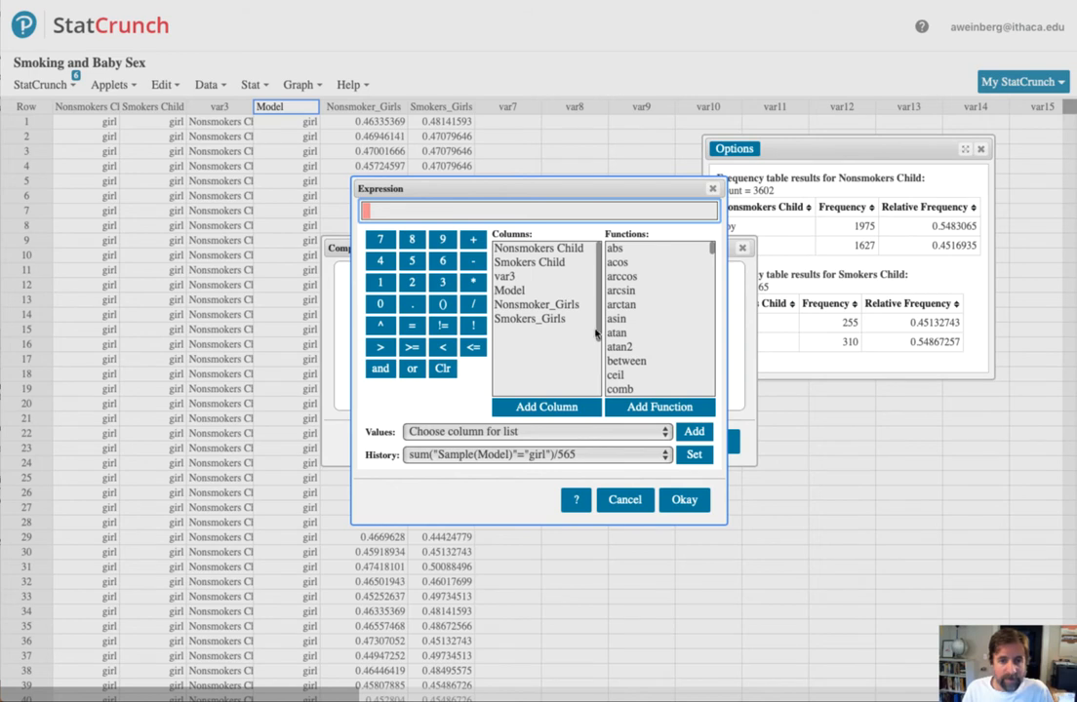
double_click(531, 307)
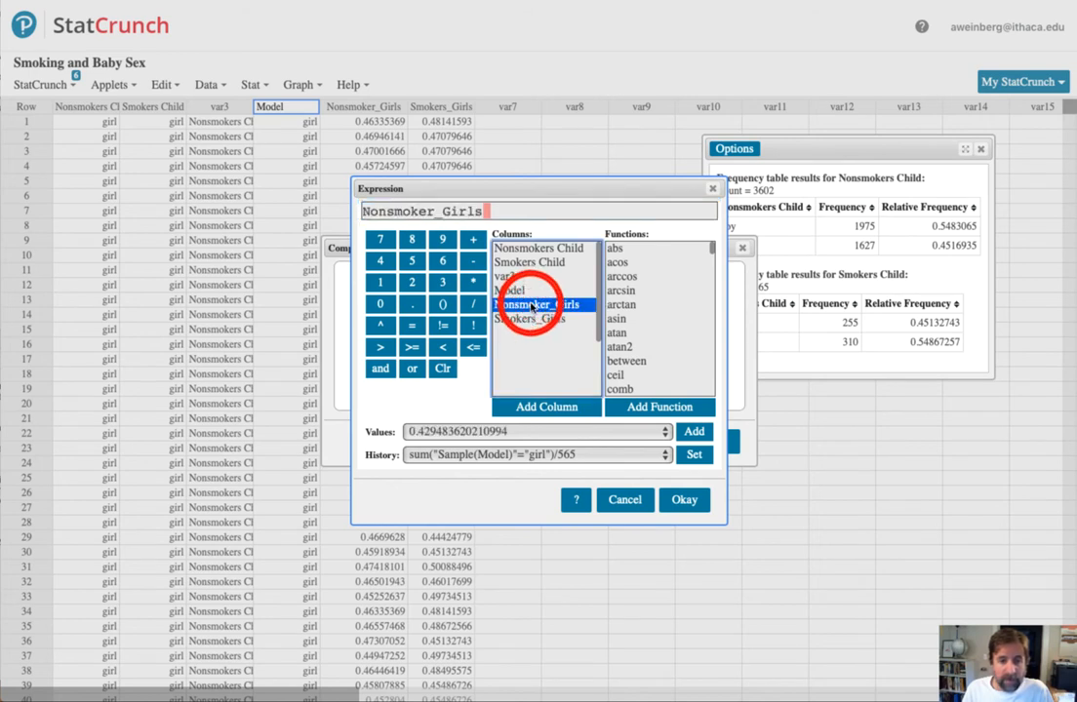
click(473, 261)
double_click(520, 320)
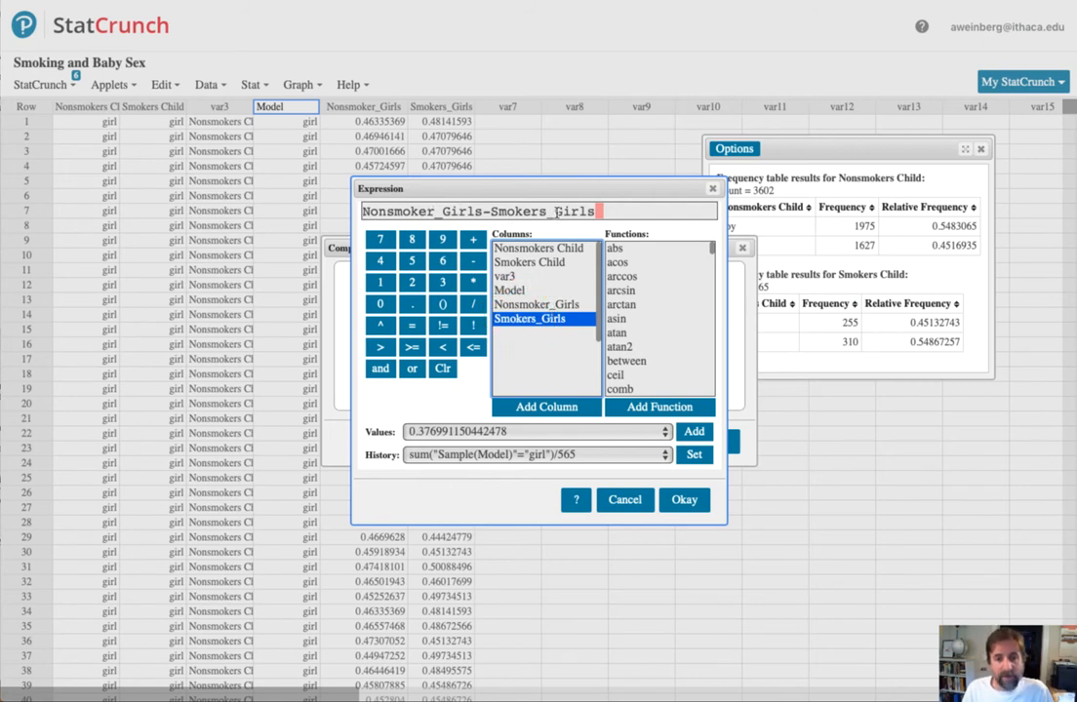
click(686, 500)
click(704, 443)
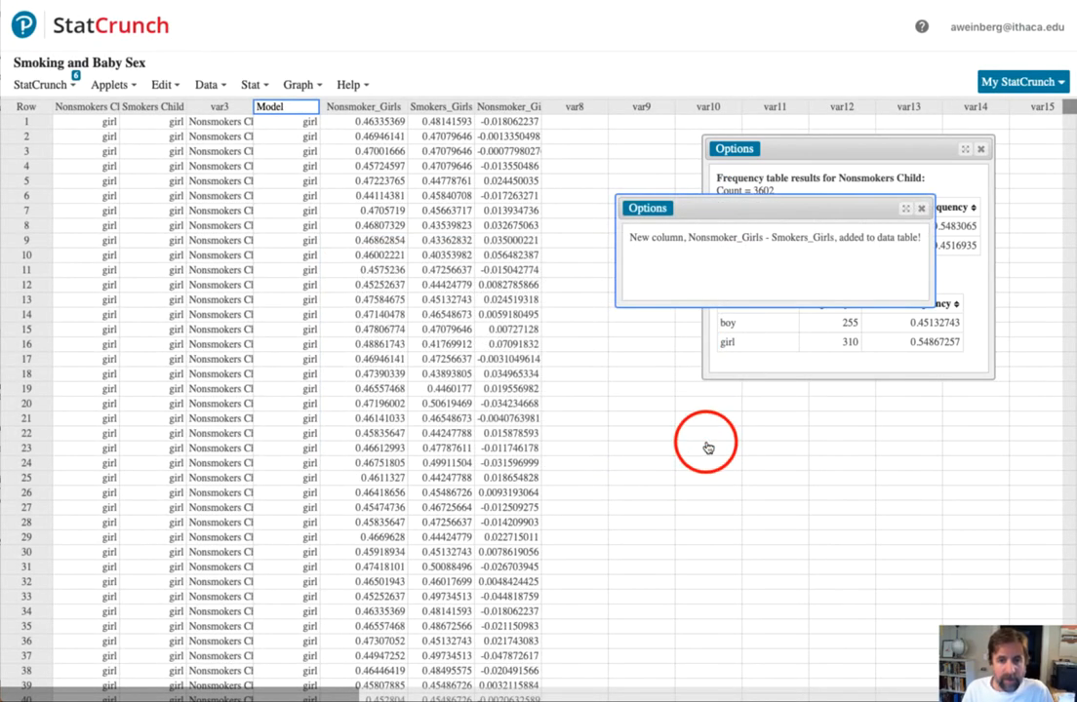
click(922, 211)
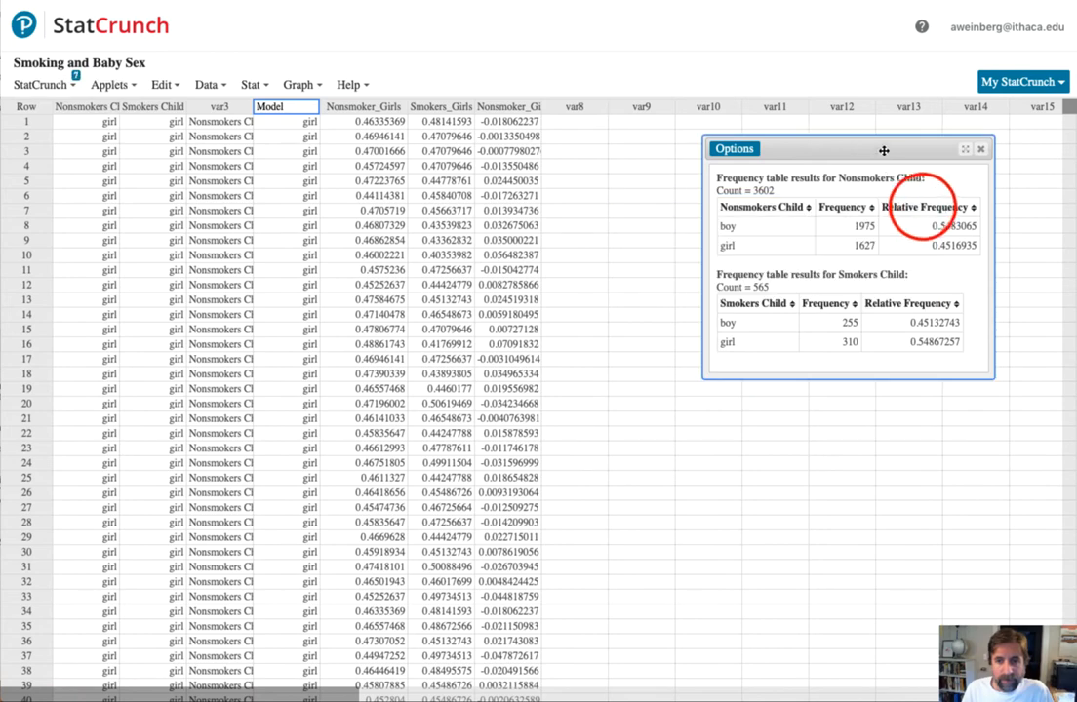
- Move the frequency table results aside and open the Mac Calculator next to them
drag(884, 149, 954, 132)
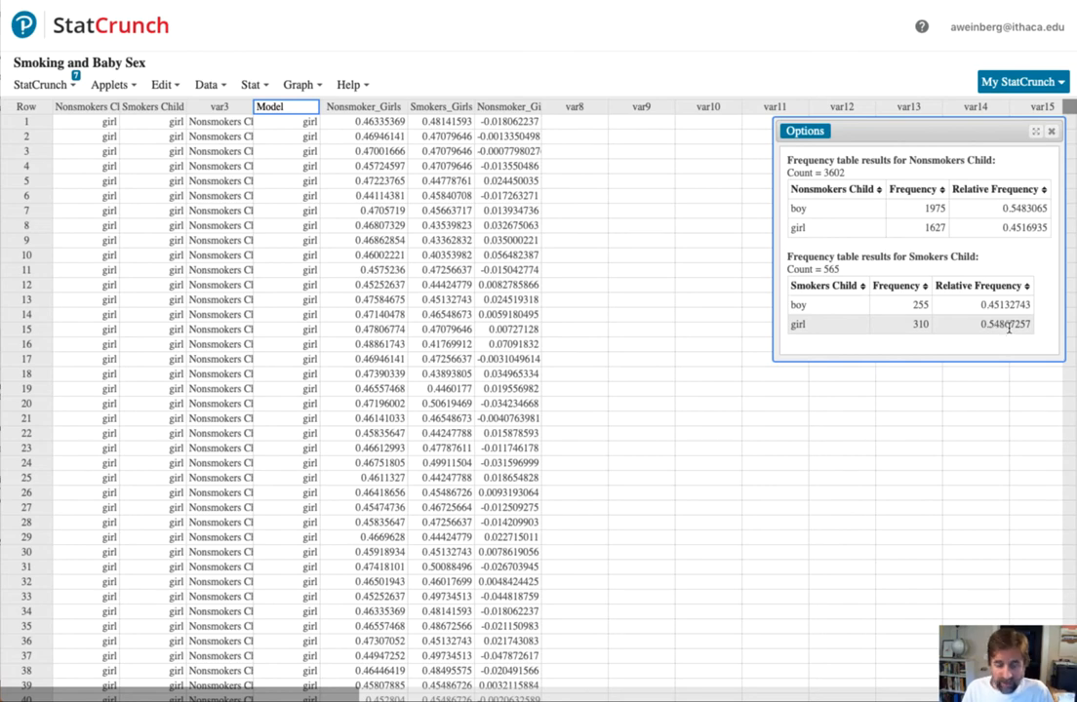
key(super+space)
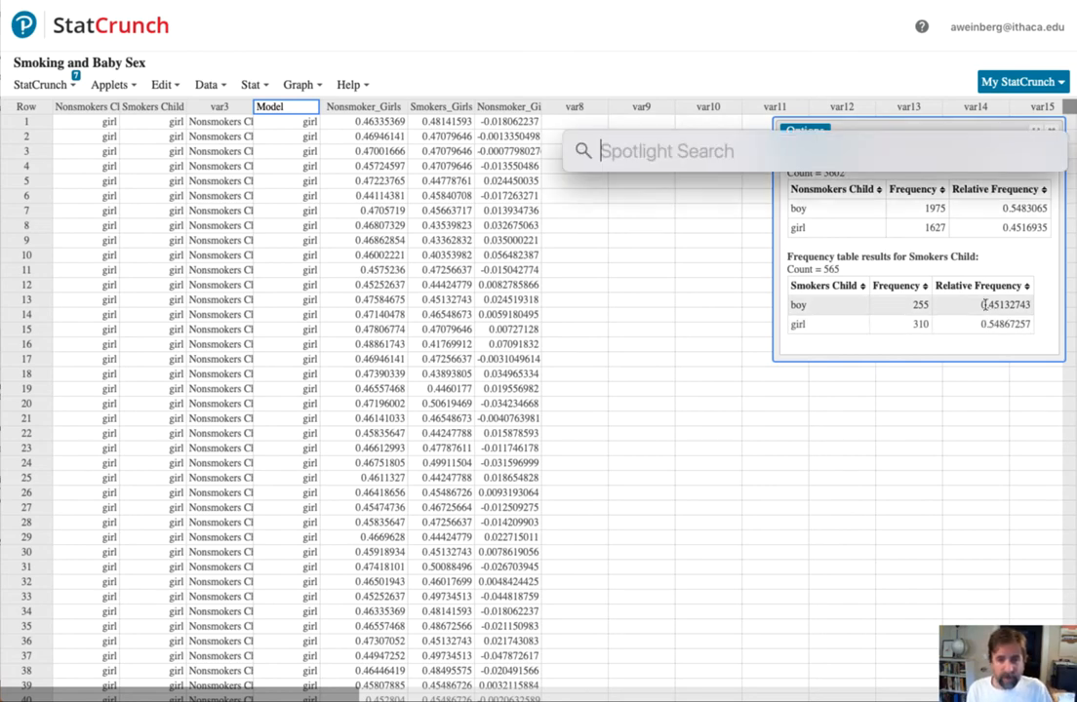
text(cal)
key(Return)
drag(999, 256, 565, 310)
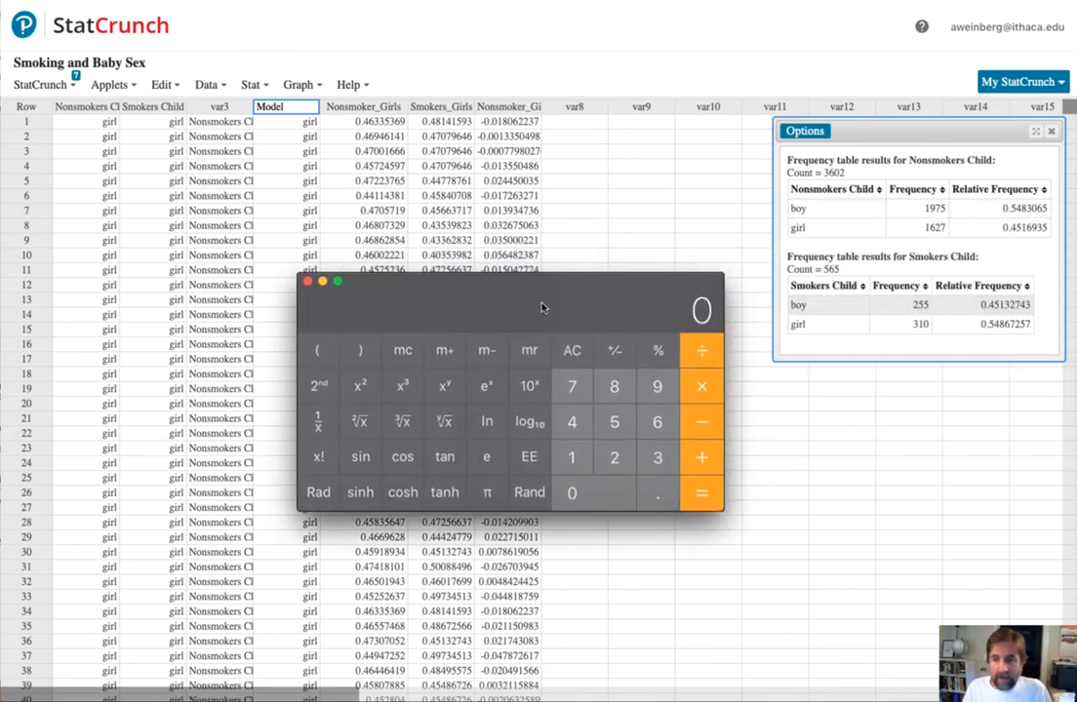
- Calculate the observed difference in girl proportions as 0.4516935 minus 0.54867257
key(period)
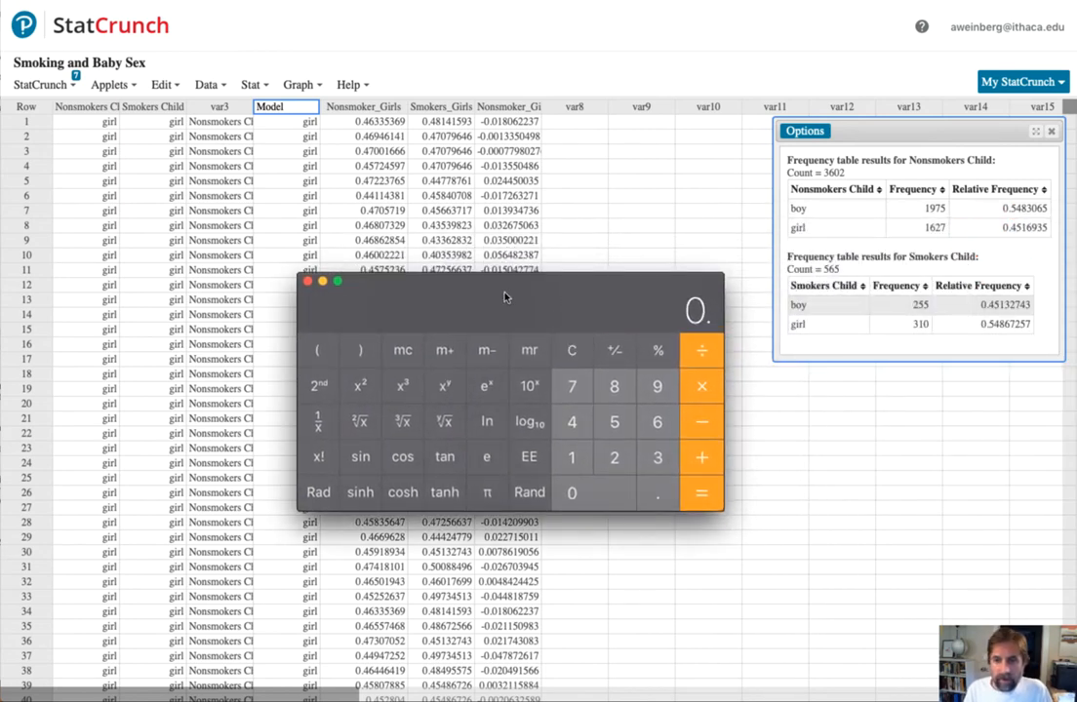
text(4516935)
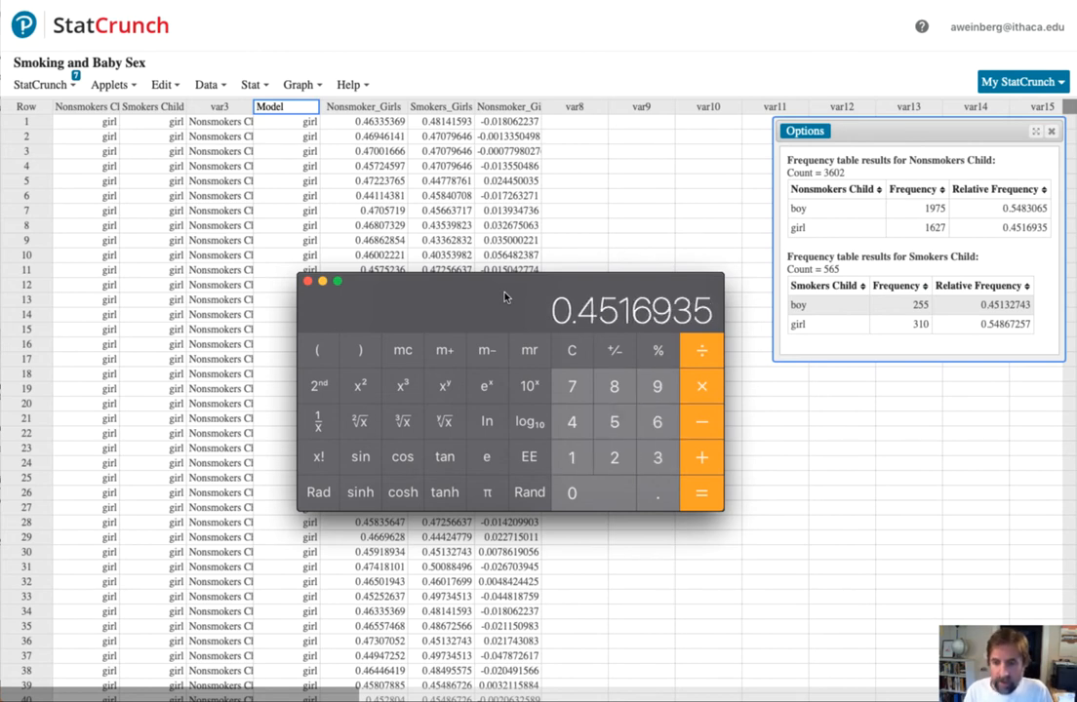
key(minus)
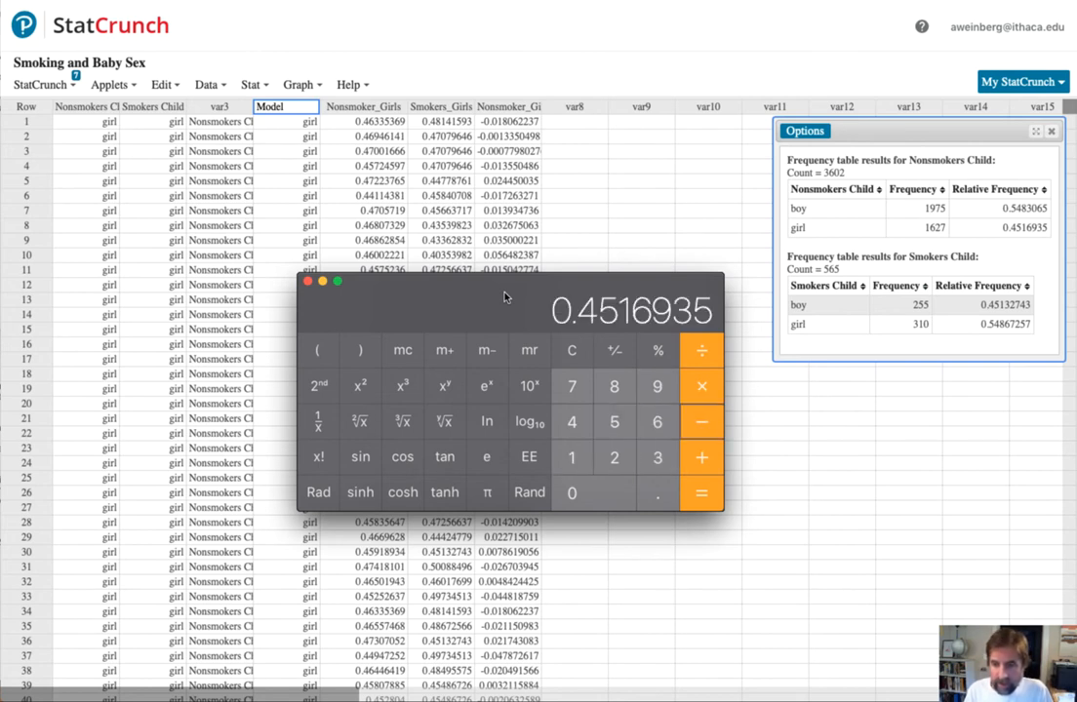
text(.54867257)
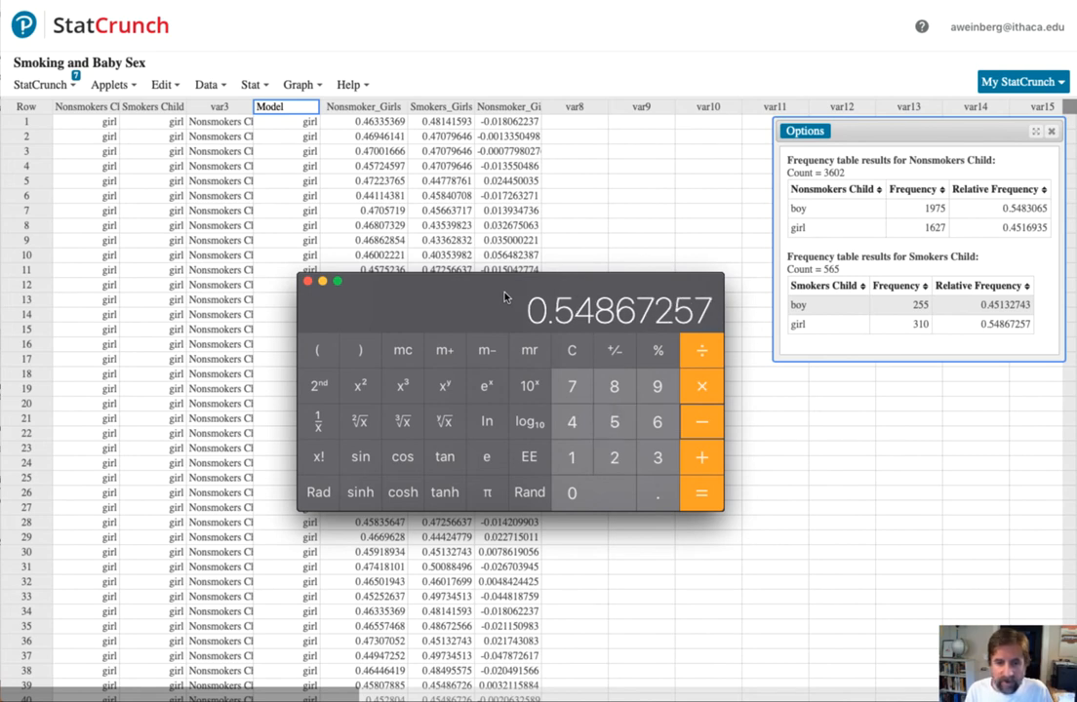
key(Return)
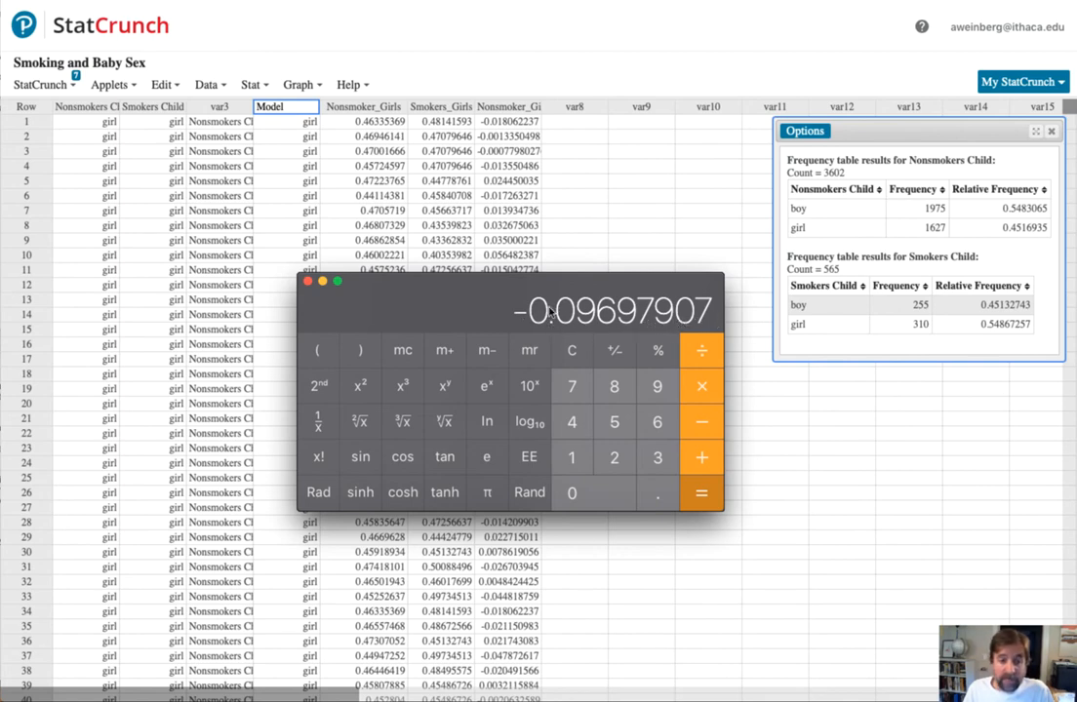
click(435, 306)
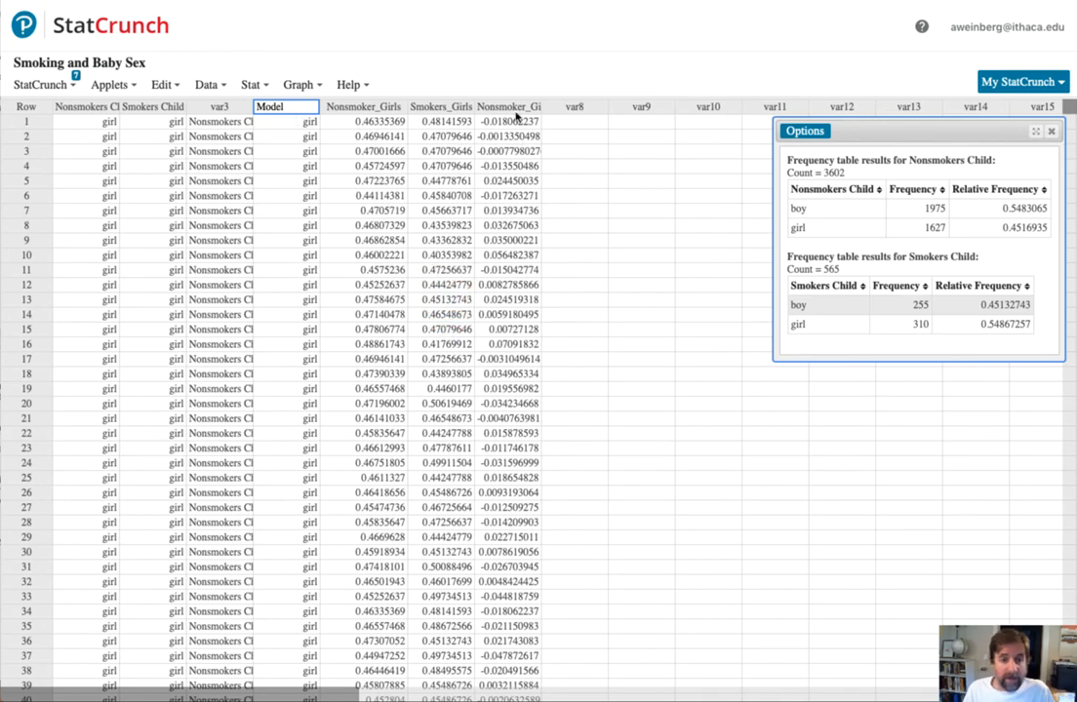
- Create a dotplot of the Nonsmoker_Girls - Smokers_Girls column in StatCrunch with percent dividers and enlarge it to full size
click(312, 32)
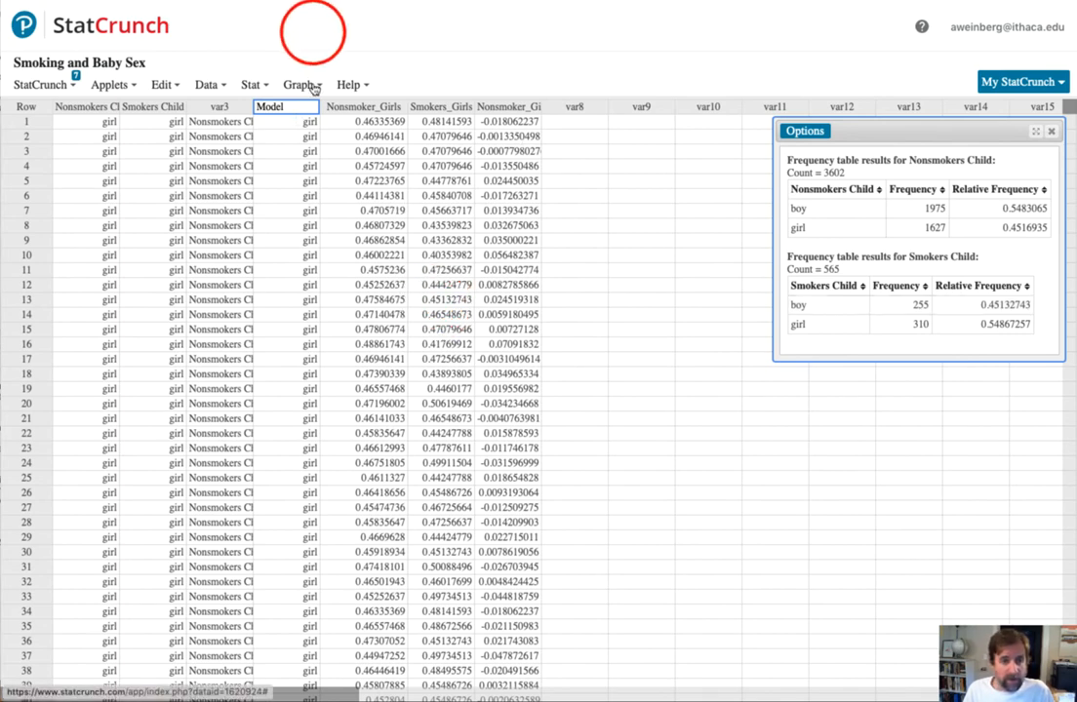
click(310, 84)
click(312, 217)
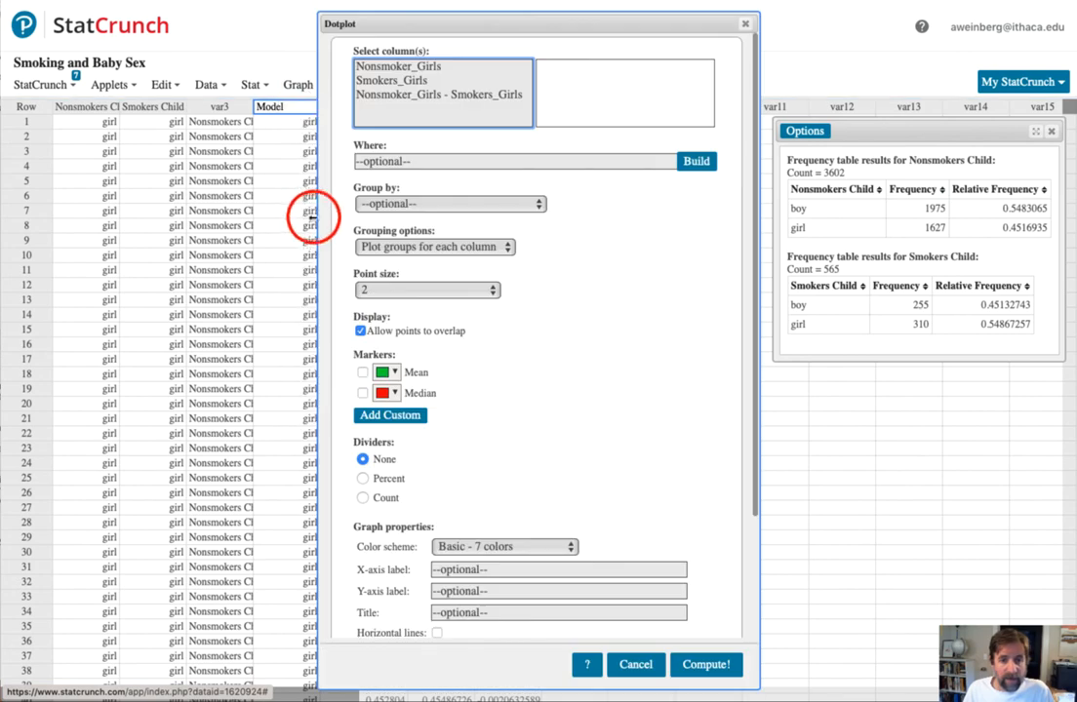
click(433, 95)
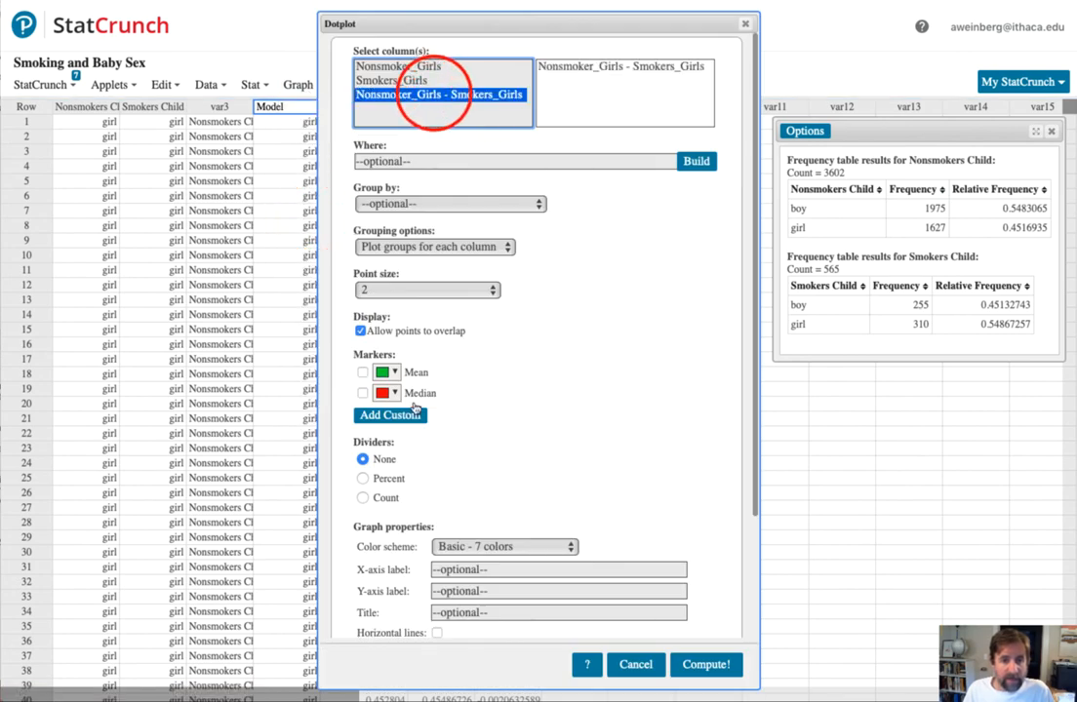
click(363, 478)
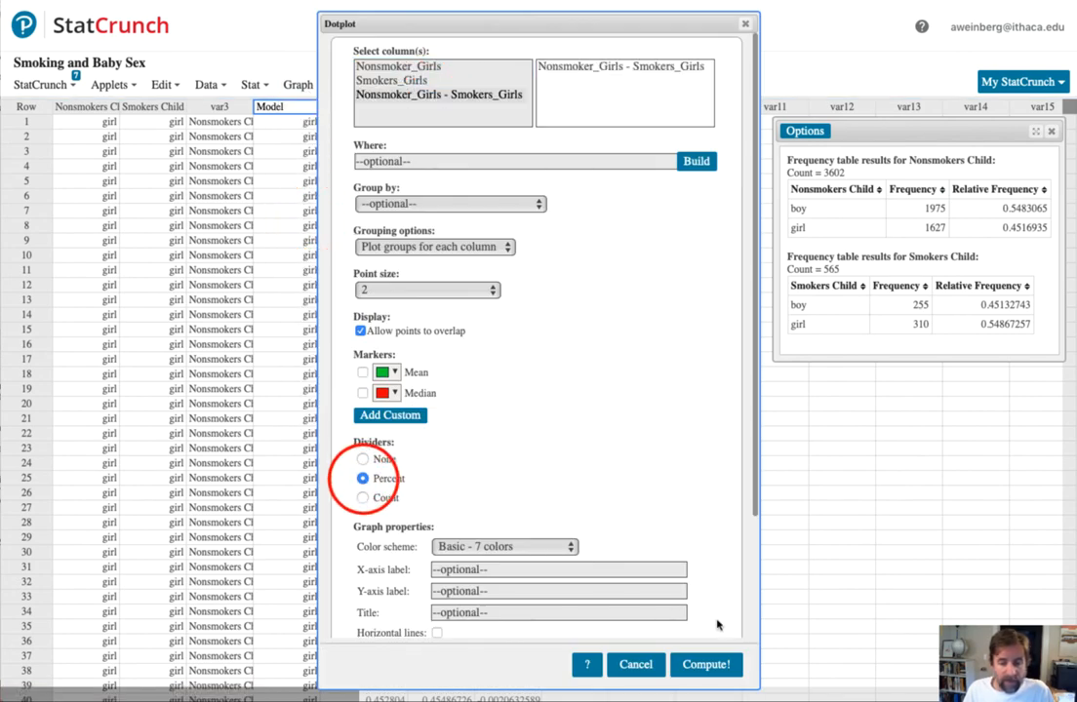
click(706, 664)
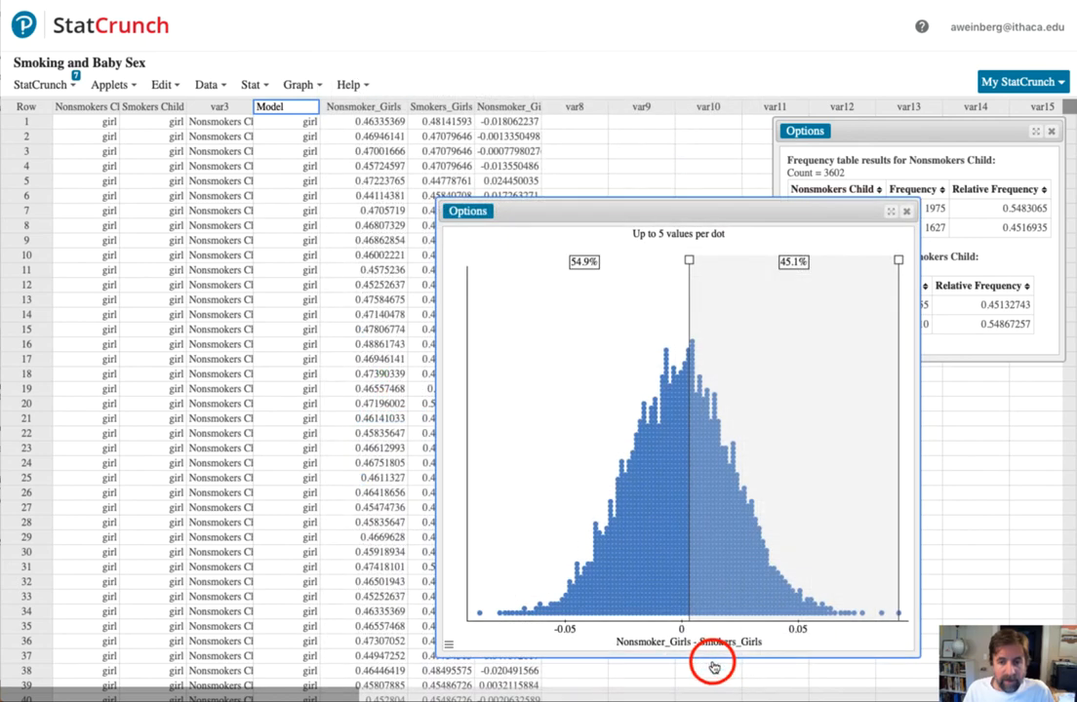
click(891, 212)
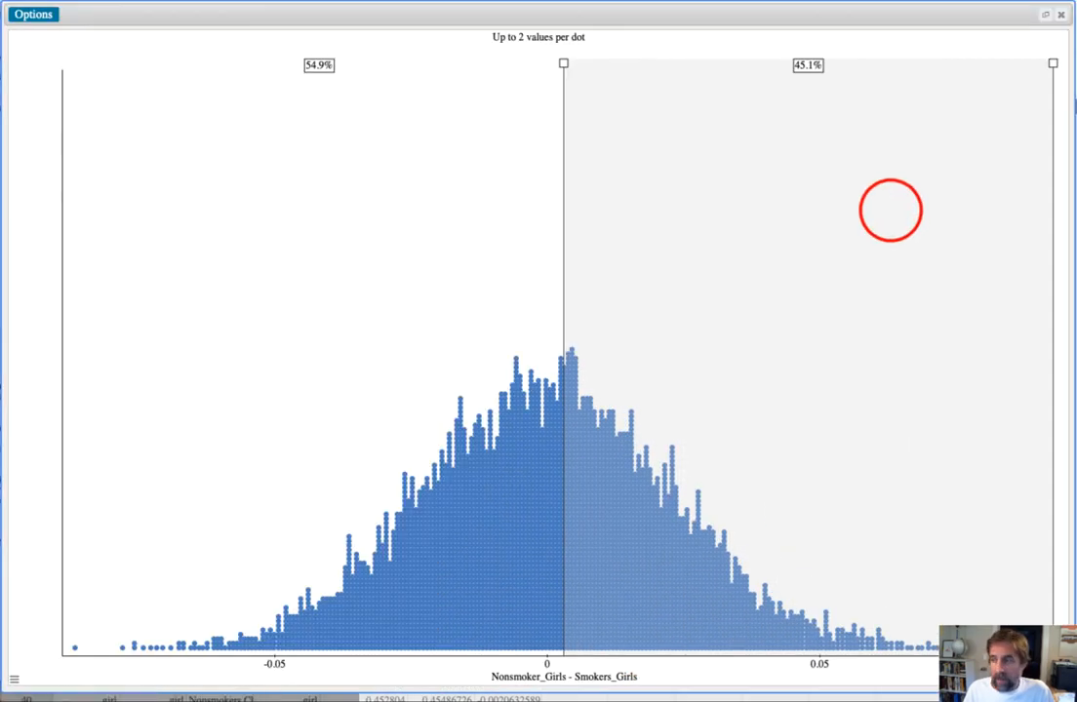
- Try to set the dotplot's left divider to the calculated difference of -0.09697907
drag(1073, 234, 737, 149)
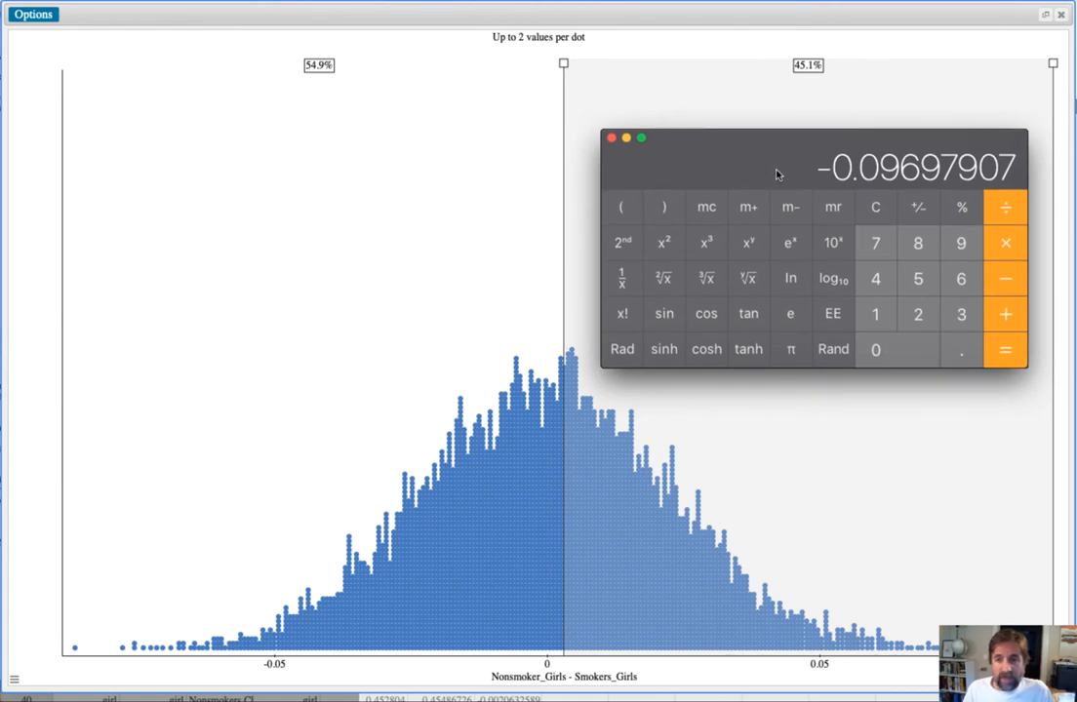
double_click(564, 64)
text(0.0969)
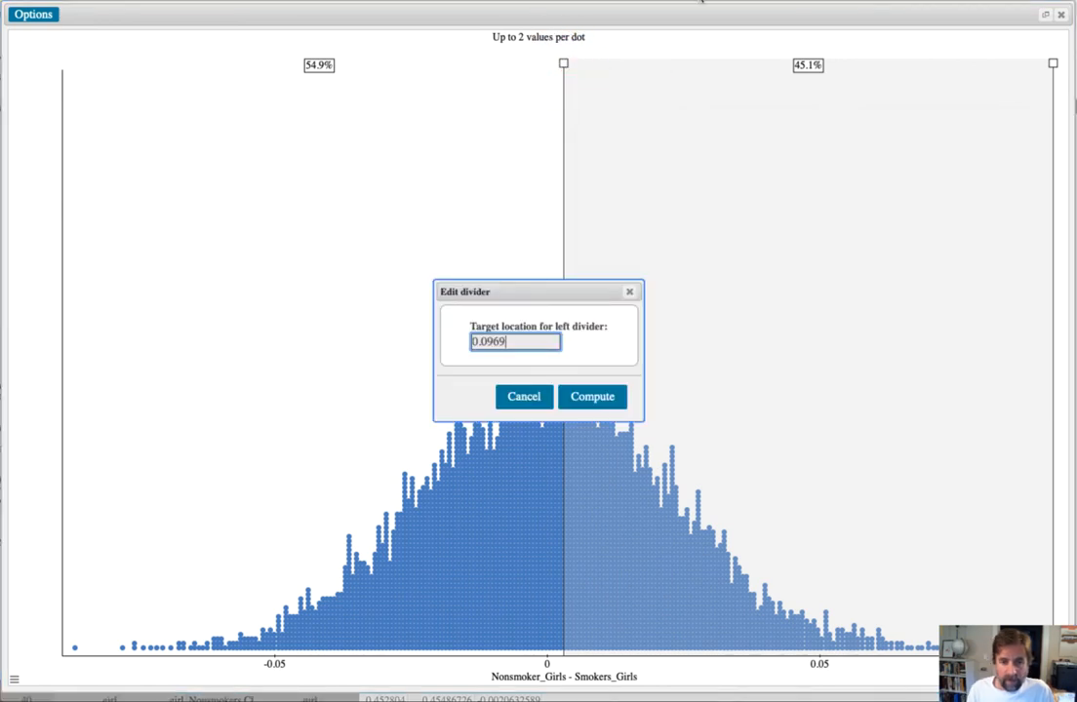
text(7907)
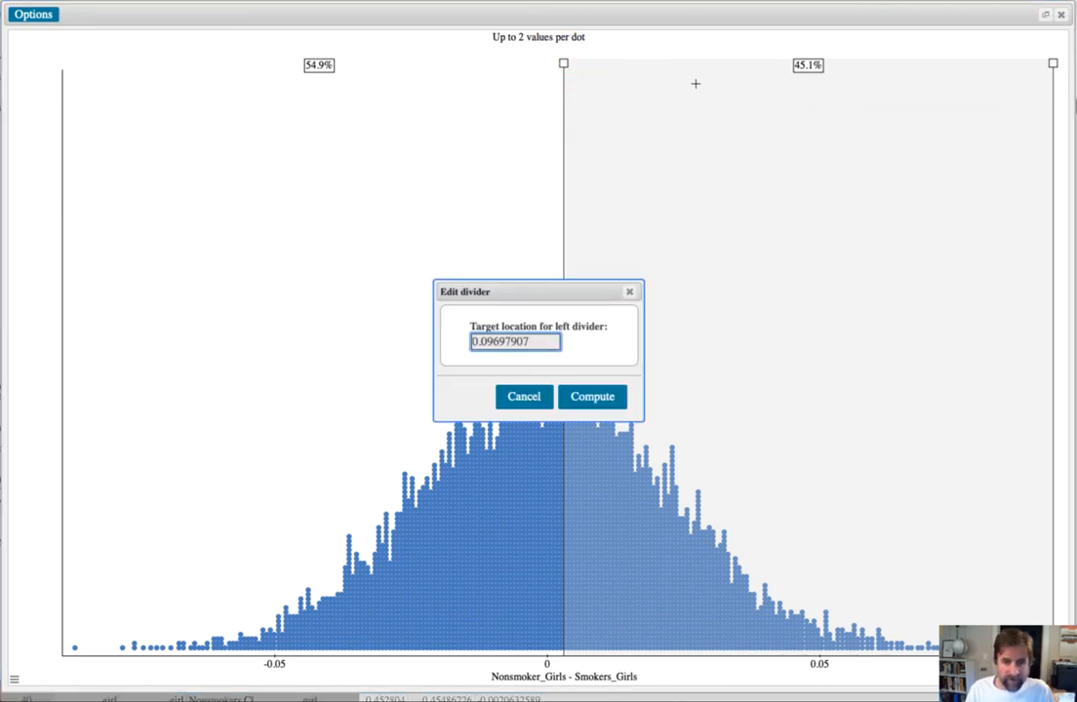
click(472, 341)
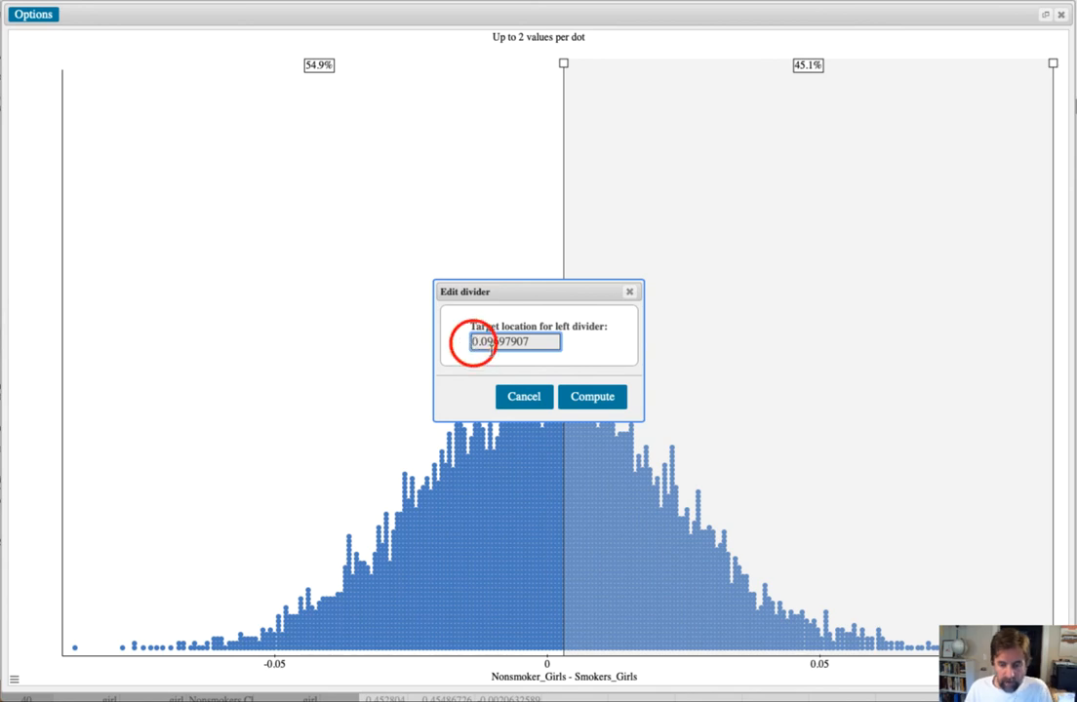
text(-)
click(593, 398)
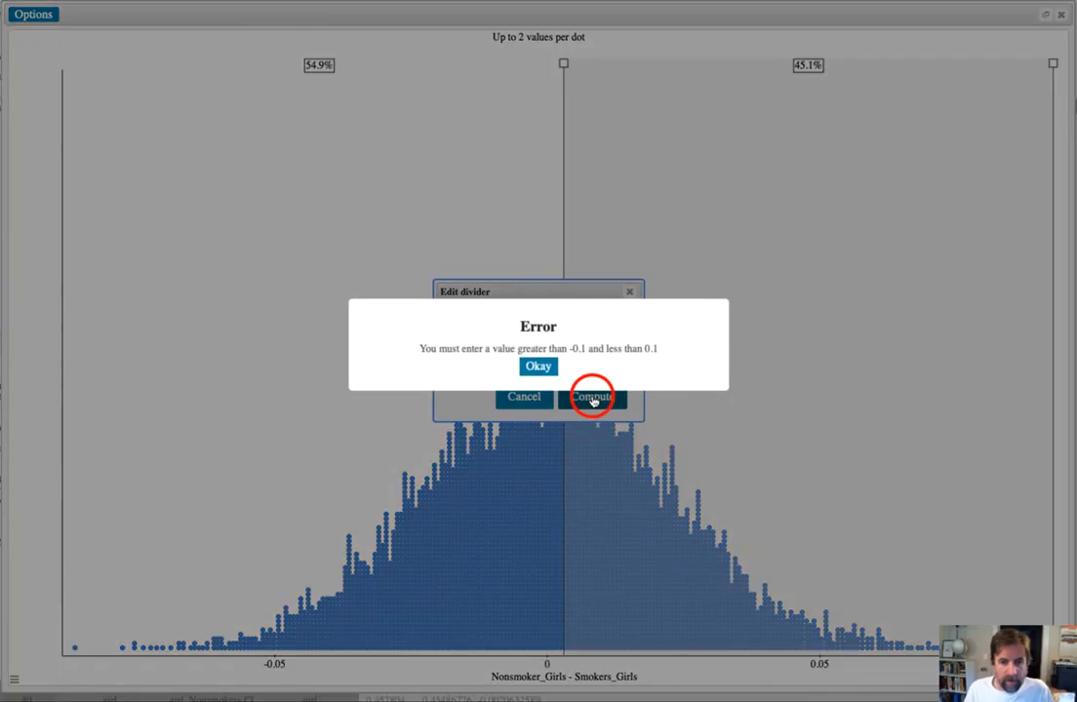
click(535, 365)
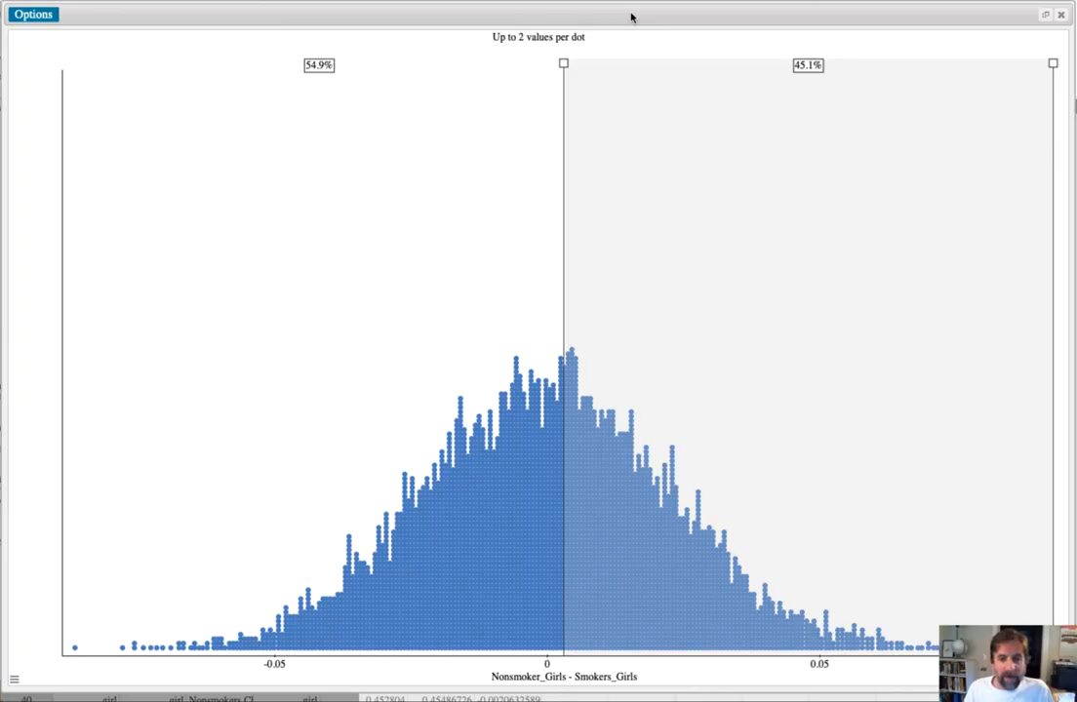
- Recheck the calculated difference, move the left divider to the lower end of the dotplot, and inspect the lowest dot's value
key(super+Tab)
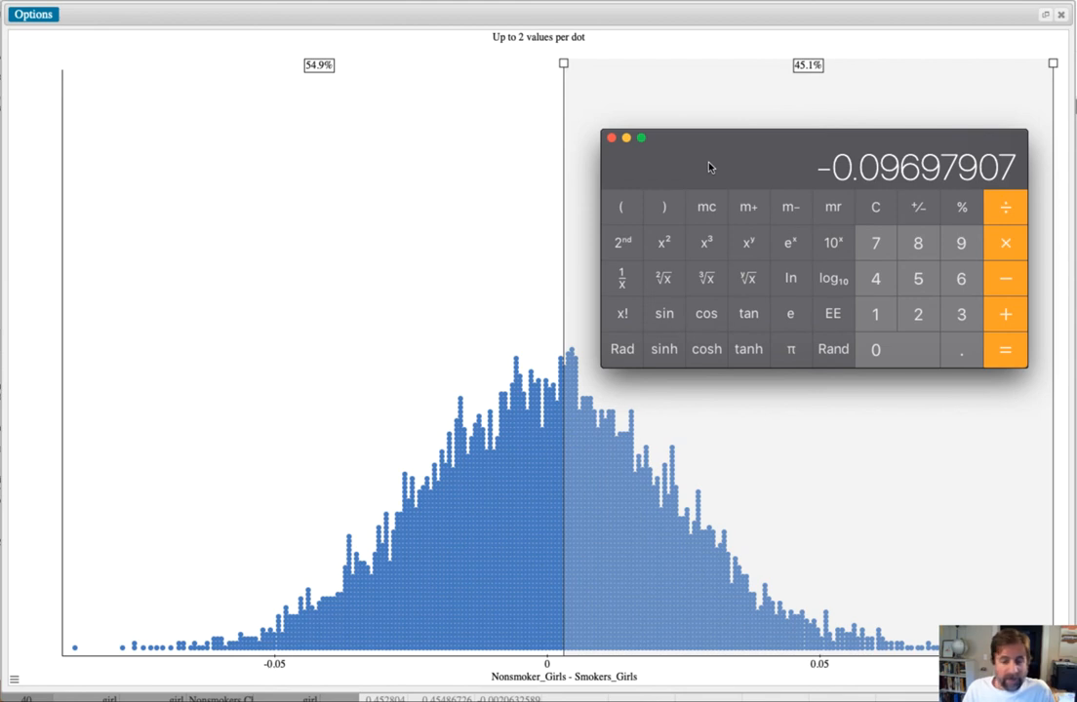
click(812, 474)
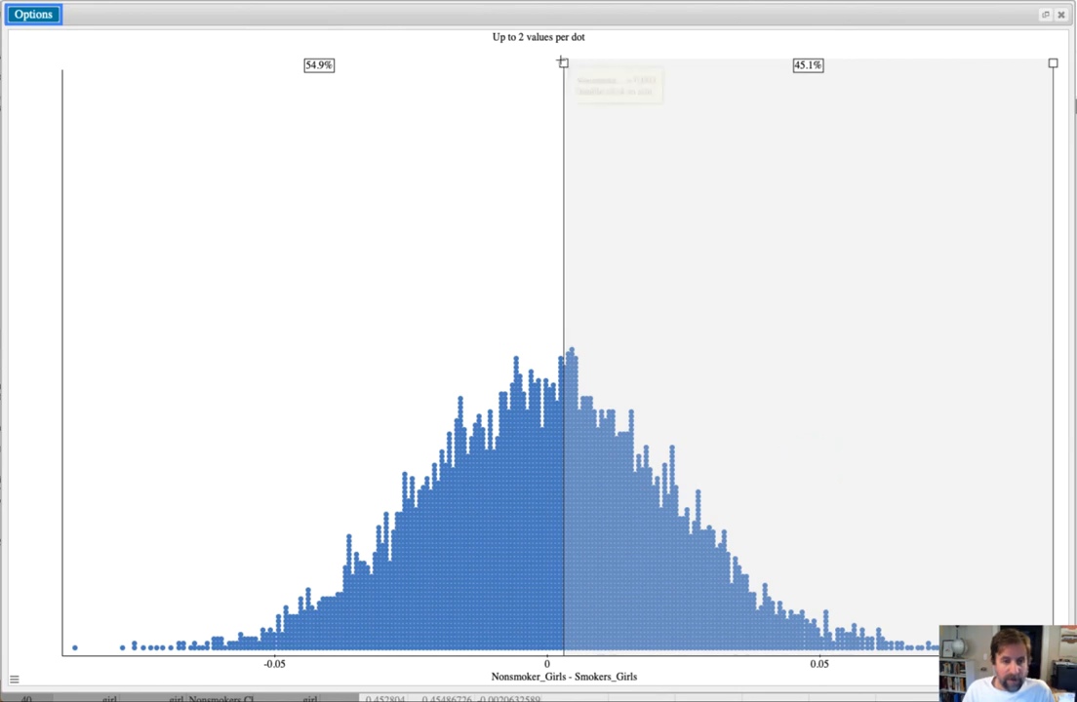
mouse_move(558, 66)
mouse_down()
mouse_move(192, 97)
mouse_move(65, 96)
mouse_up()
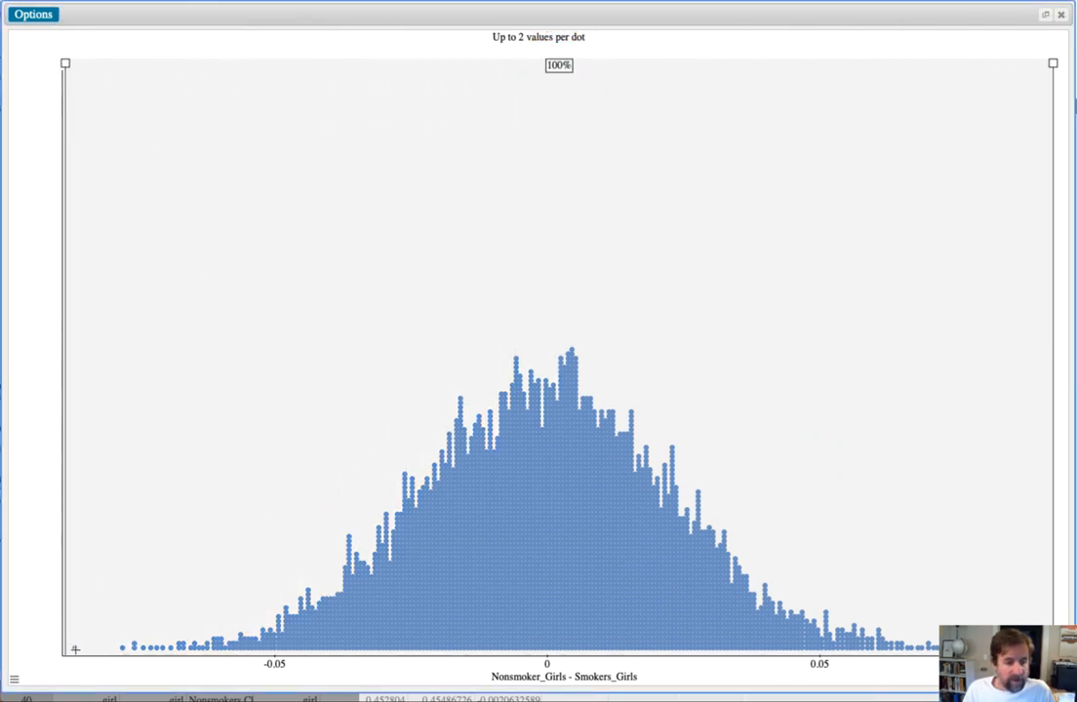
mouse_move(74, 648)
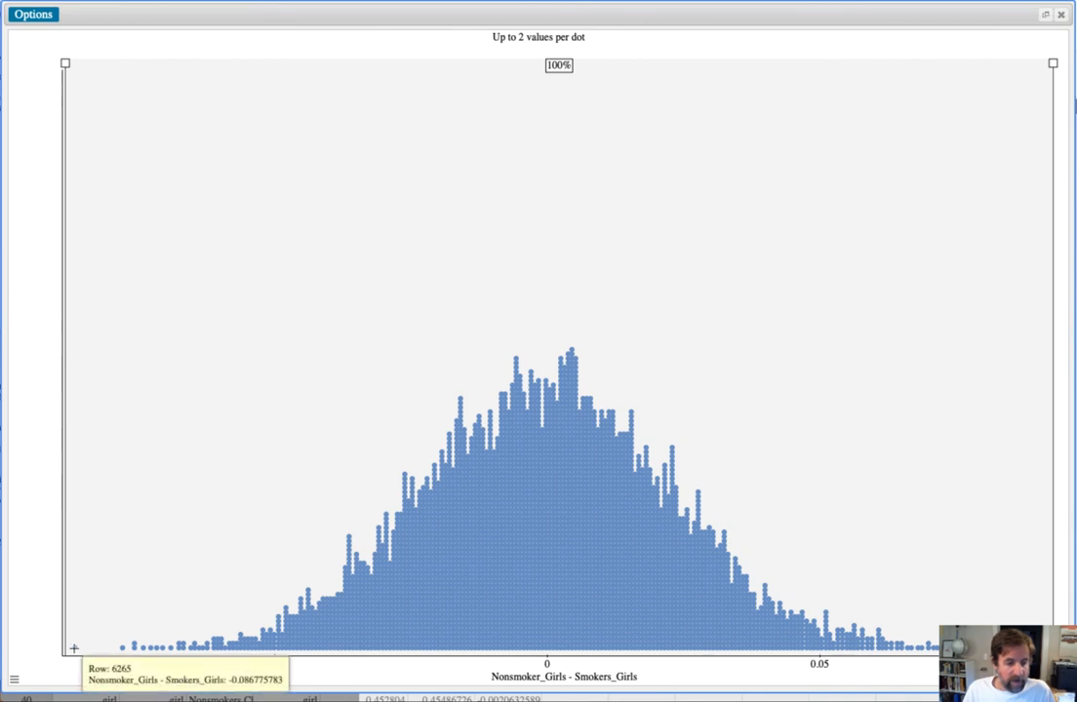